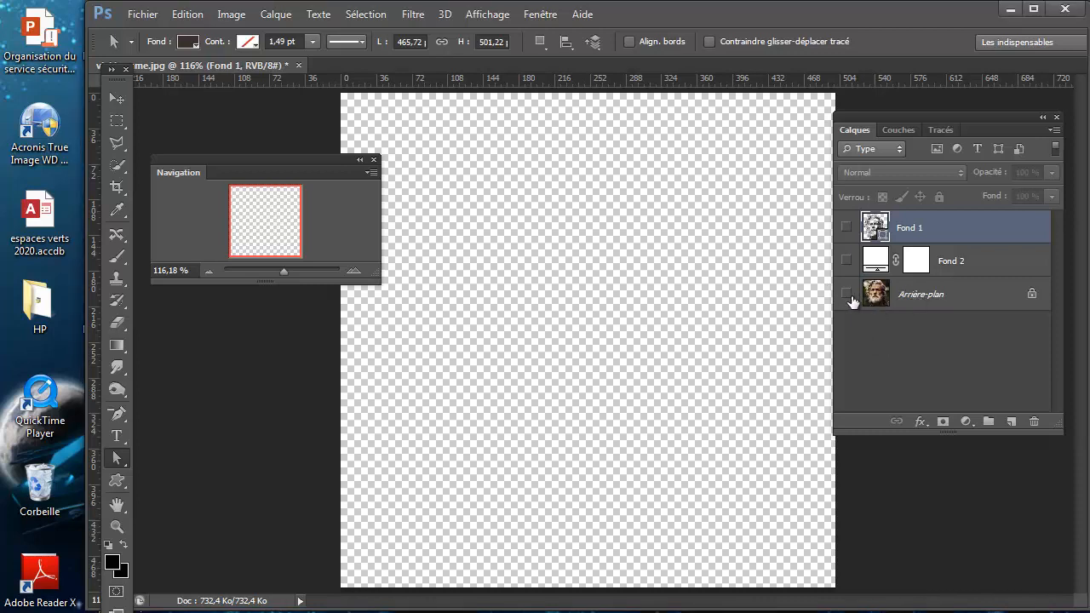
Make the Arrière-plan, Fond 2 and Fond 1 layers visible
click(847, 294)
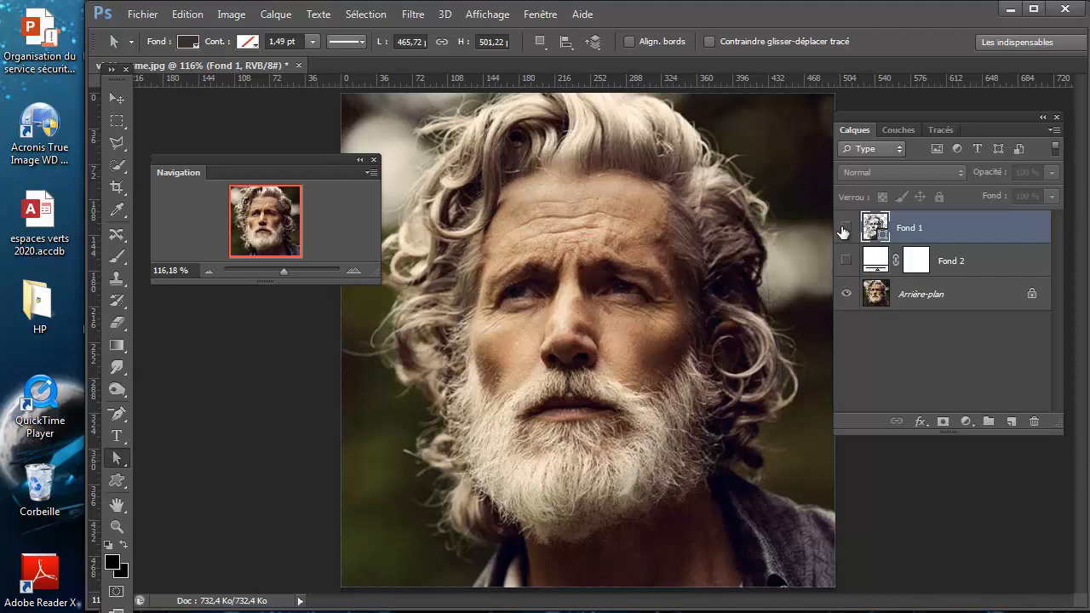
click(846, 260)
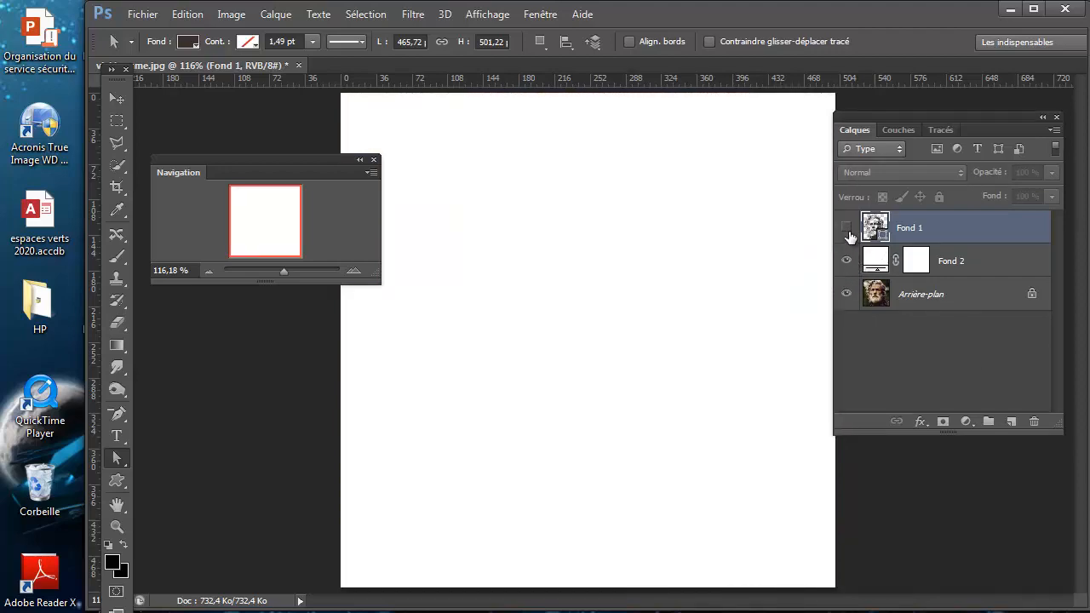
click(847, 228)
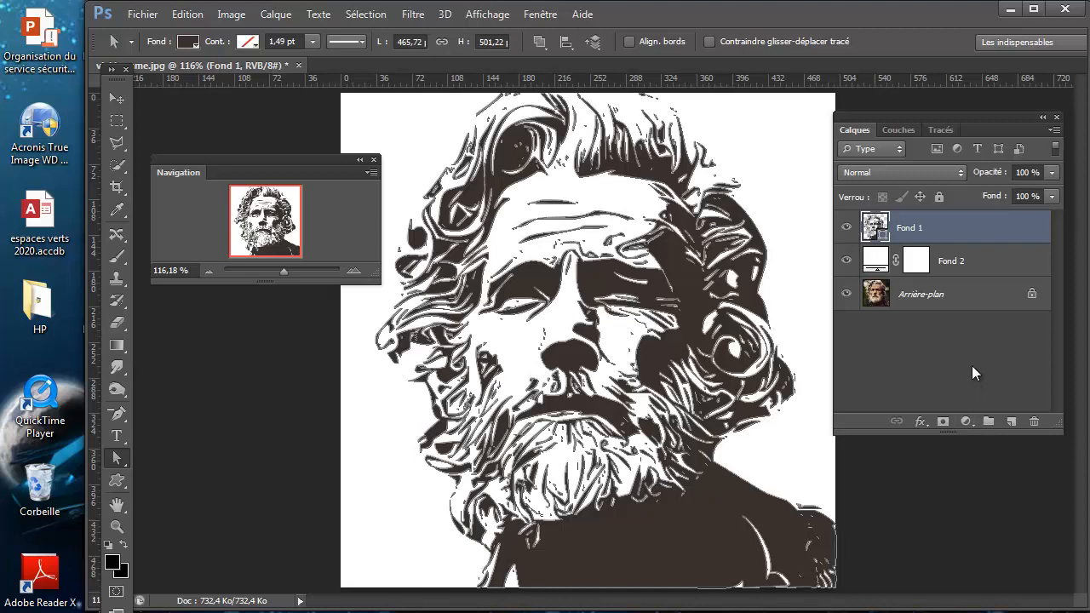
Select all the portrait's vector paths on the Fond 1 layer and recolour their fill dark red
click(124, 418)
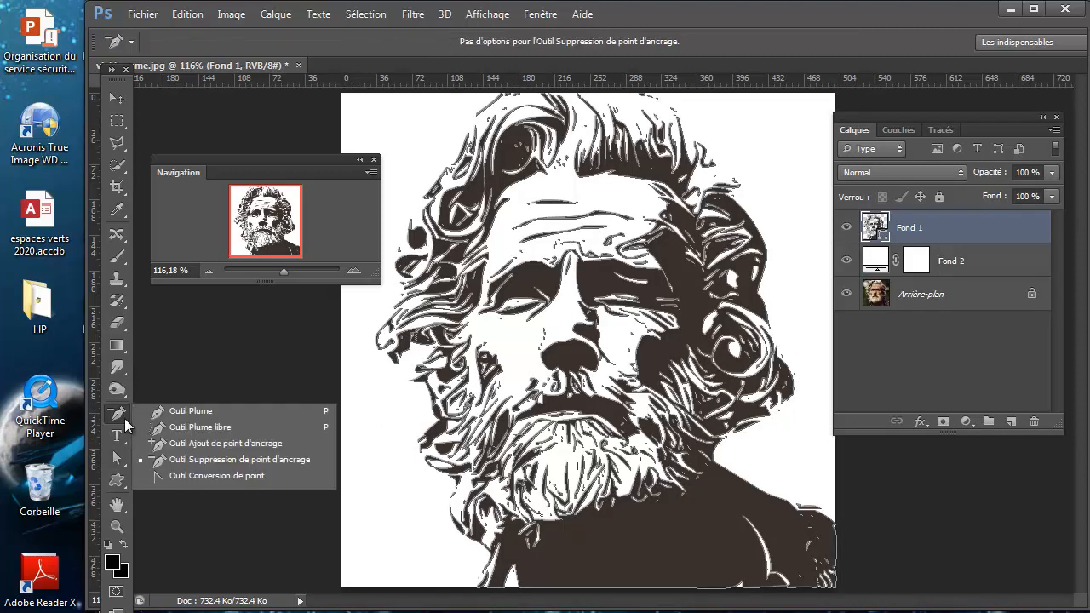
click(119, 461)
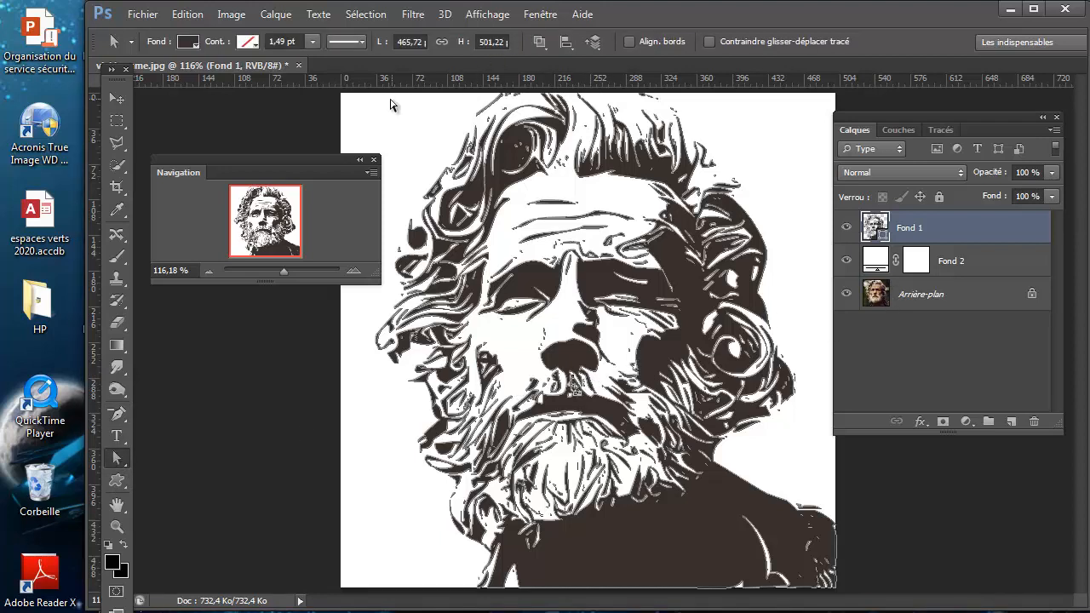
drag(387, 98, 831, 587)
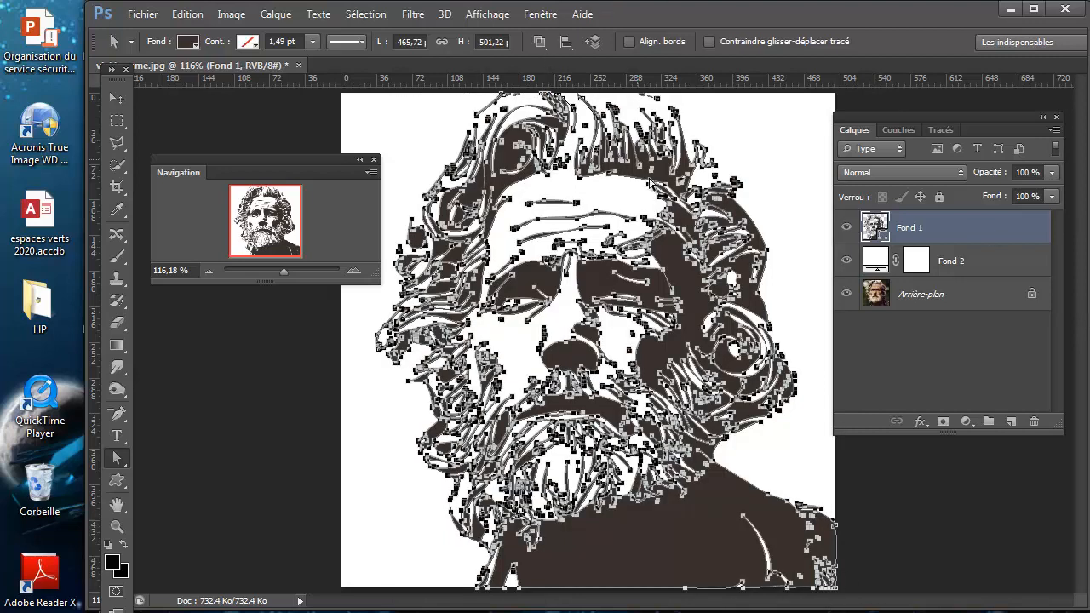
click(188, 43)
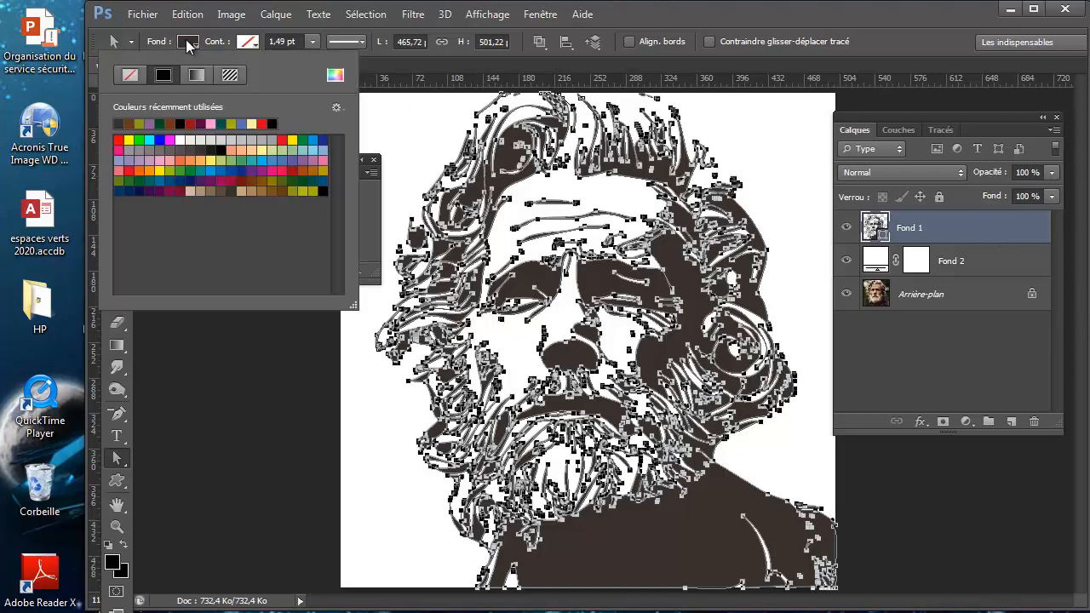
click(292, 171)
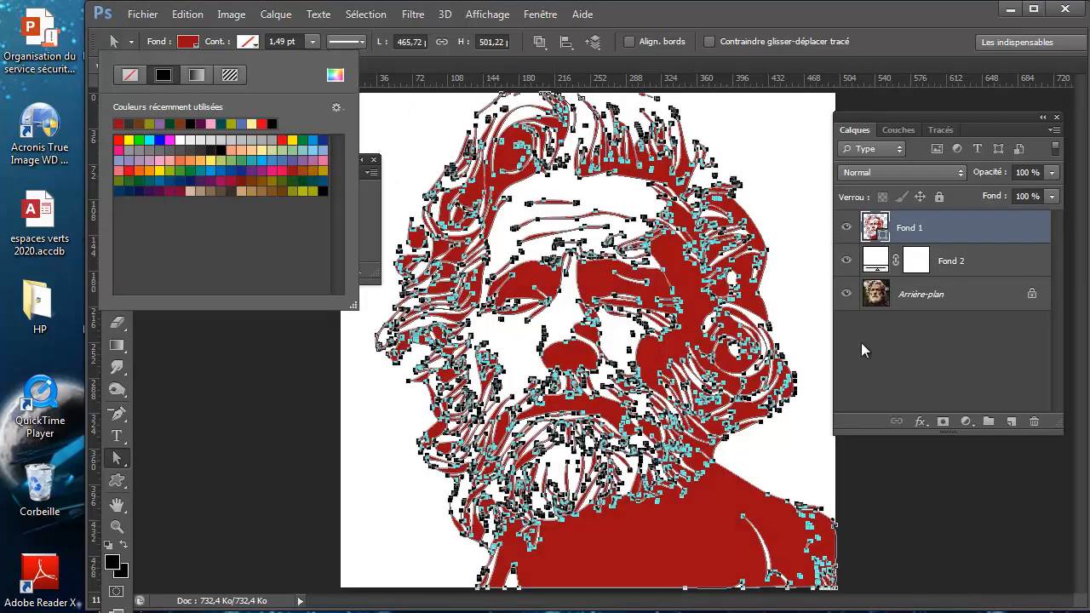
click(980, 341)
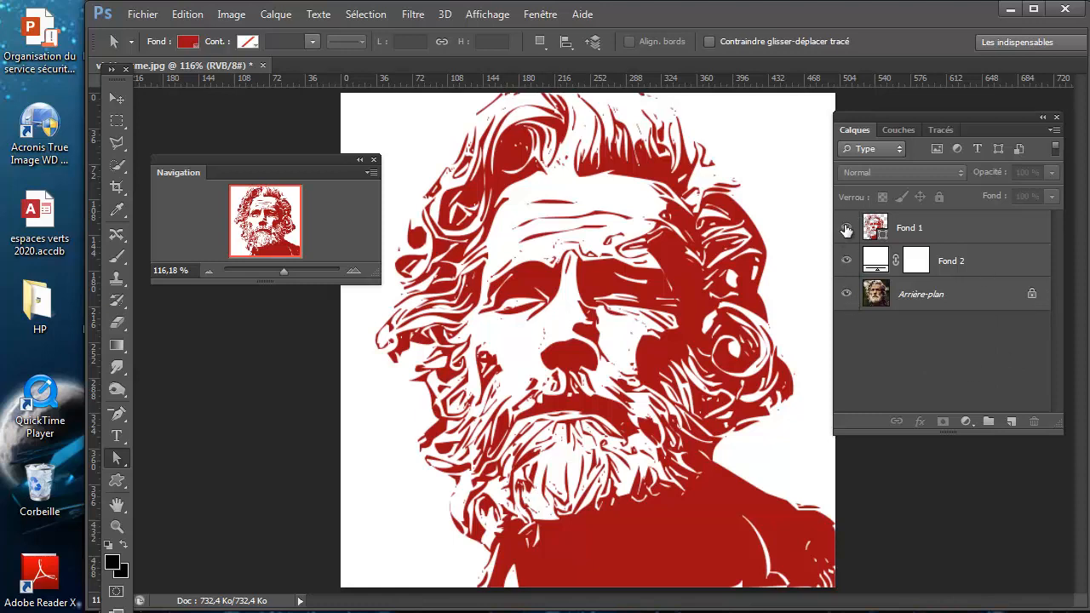
Delete the Fond 1 and Fond 2 layers, keeping only the Arrière-plan photo
click(968, 234)
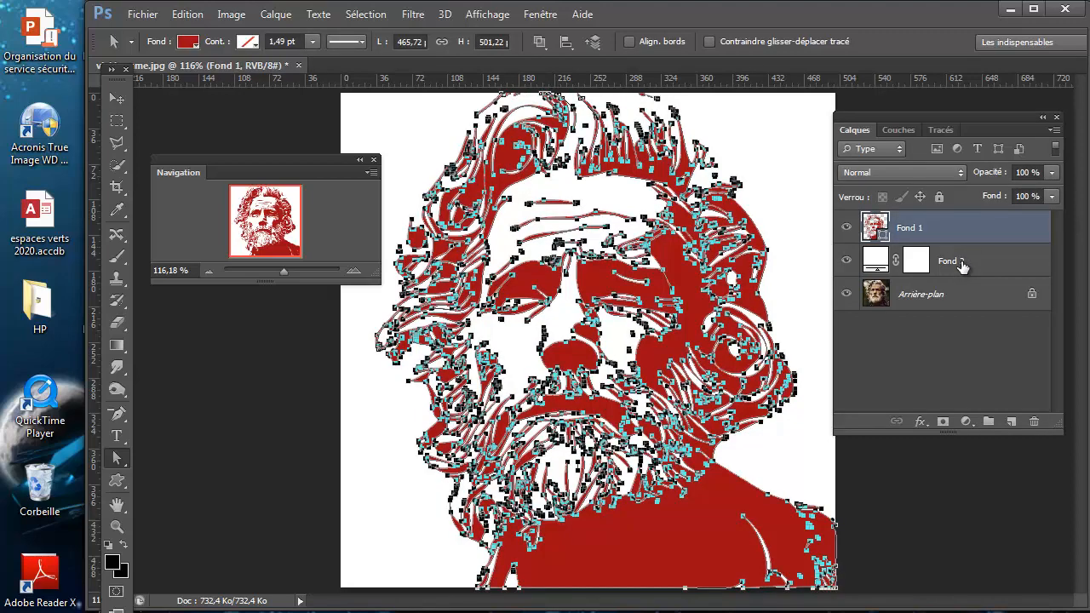
shift+click(963, 266)
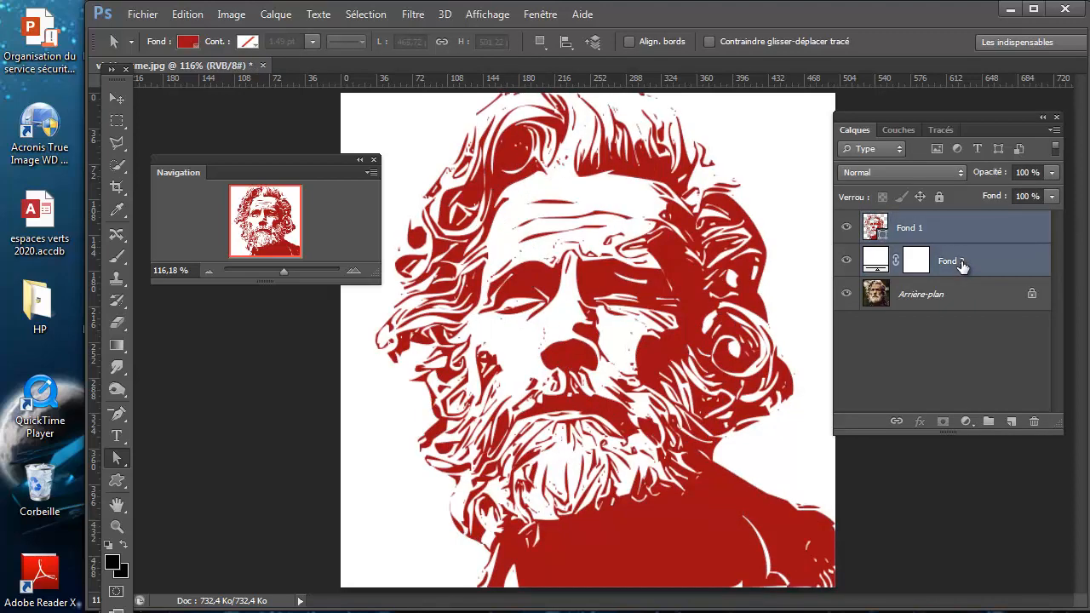
key(Delete)
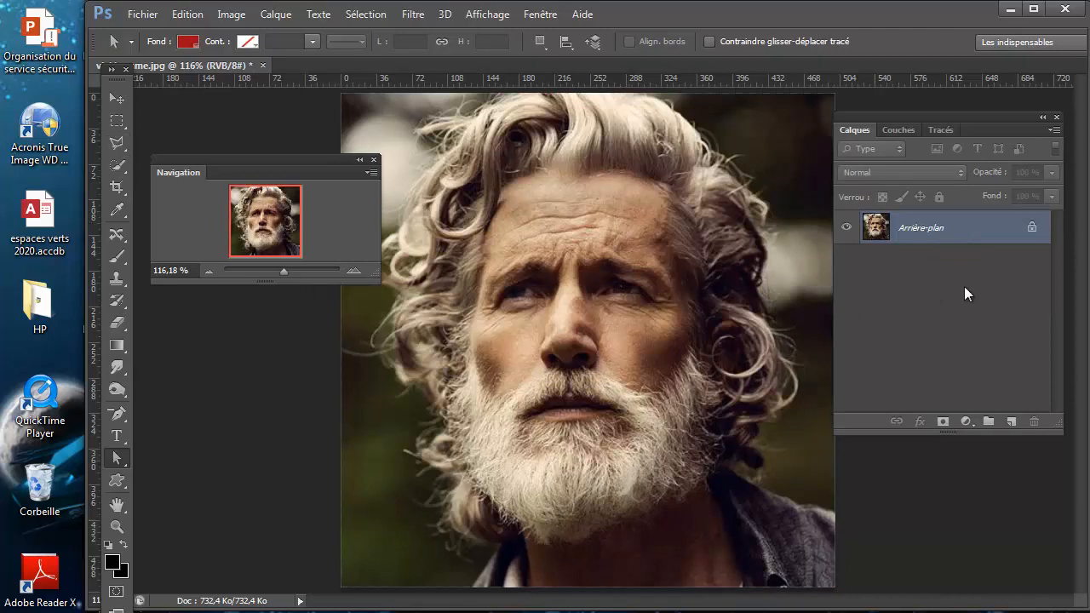
Select the man's hair, face, beard and shoulders with the Quick Selection tool
click(124, 175)
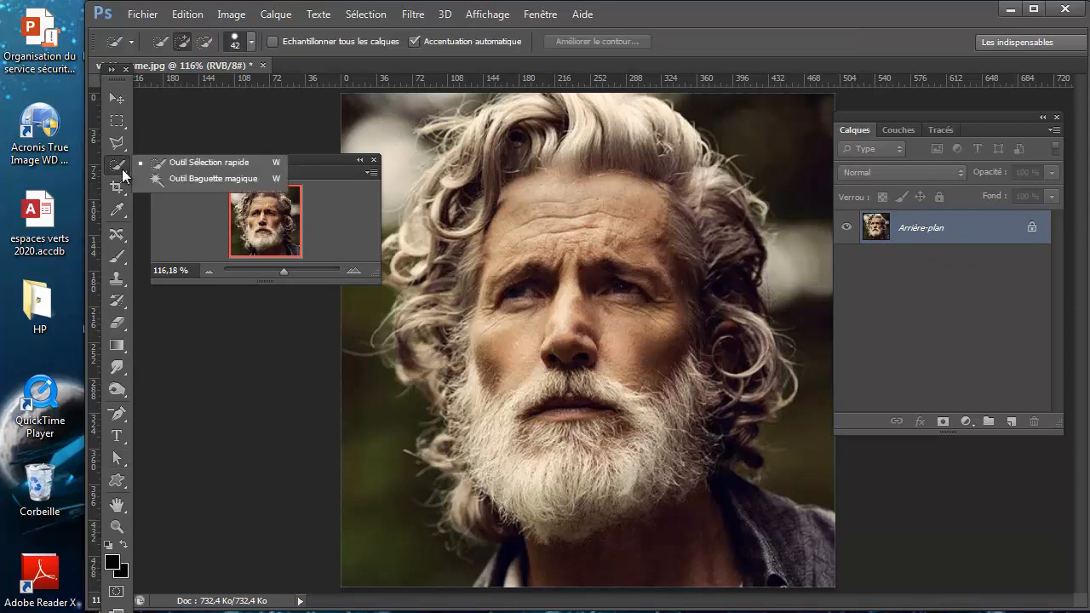
click(197, 161)
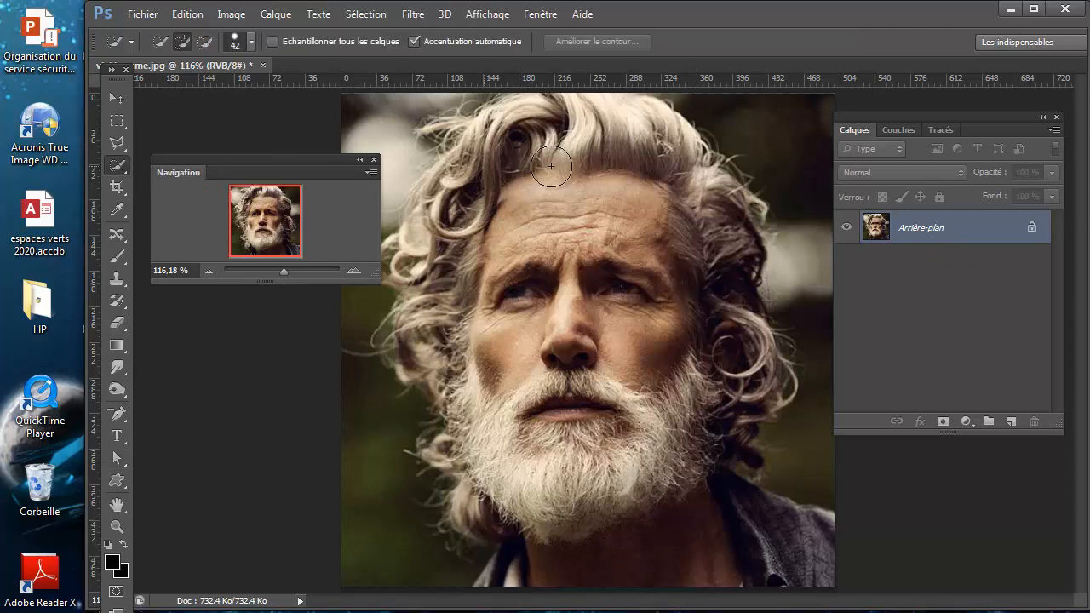
mouse_move(528, 119)
mouse_down()
mouse_move(635, 123)
mouse_move(686, 175)
mouse_move(698, 394)
mouse_move(683, 452)
mouse_move(696, 511)
mouse_move(722, 539)
mouse_move(761, 551)
mouse_up()
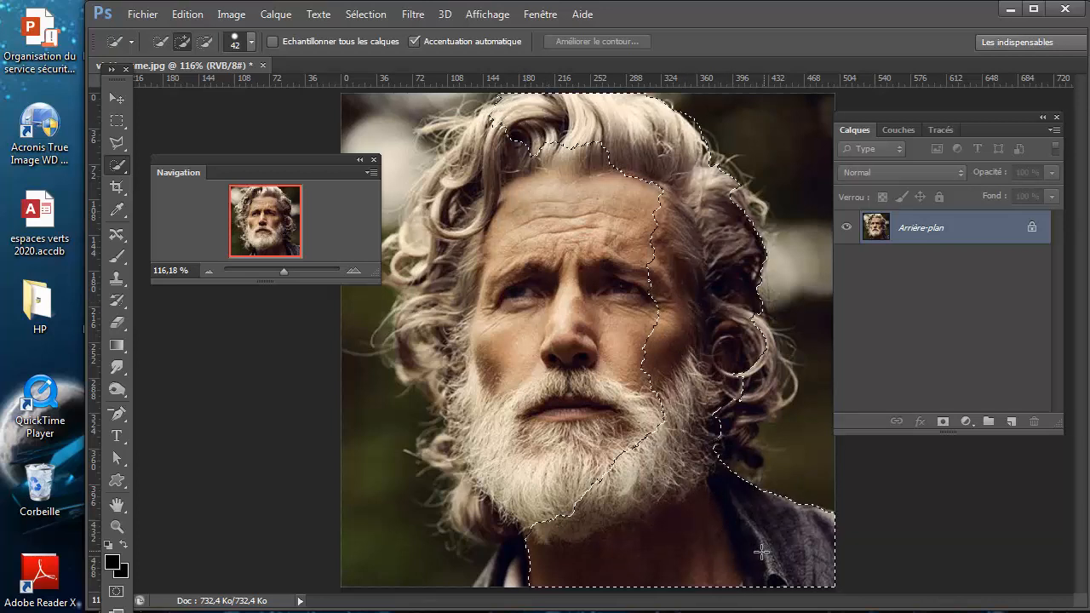
mouse_move(550, 560)
mouse_down()
mouse_move(517, 541)
mouse_move(538, 515)
mouse_move(555, 396)
mouse_move(467, 213)
mouse_move(411, 349)
mouse_move(462, 389)
mouse_move(479, 439)
mouse_move(457, 464)
mouse_move(475, 508)
mouse_up()
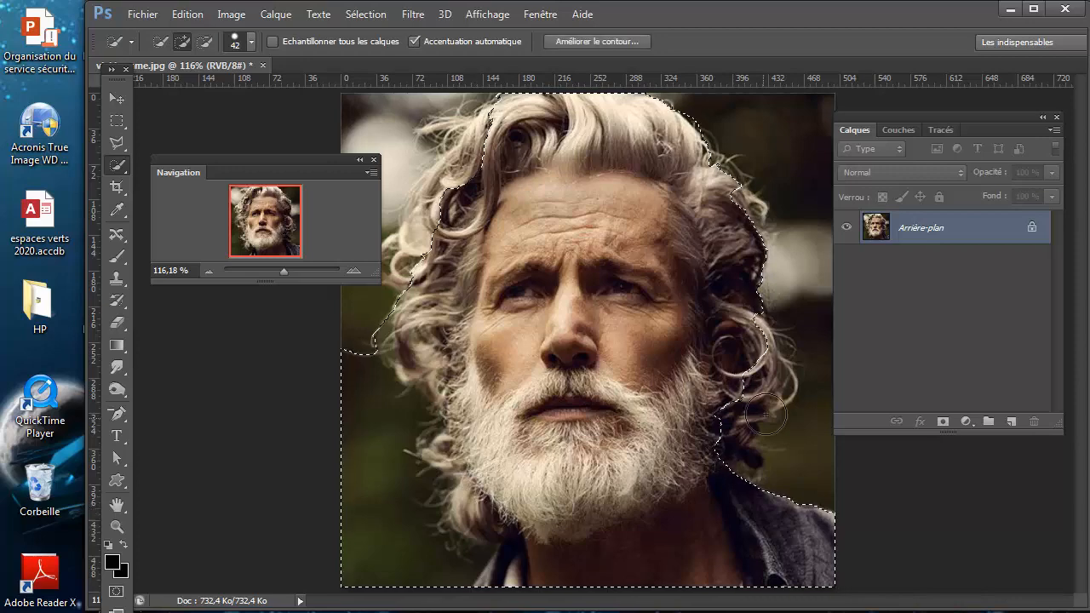
Subtract the dark background beside the left-hand hair from the selection, and add the missing curls on both sides of the head
click(206, 43)
mouse_move(367, 429)
mouse_down()
mouse_move(376, 417)
mouse_move(391, 509)
mouse_move(373, 556)
mouse_up()
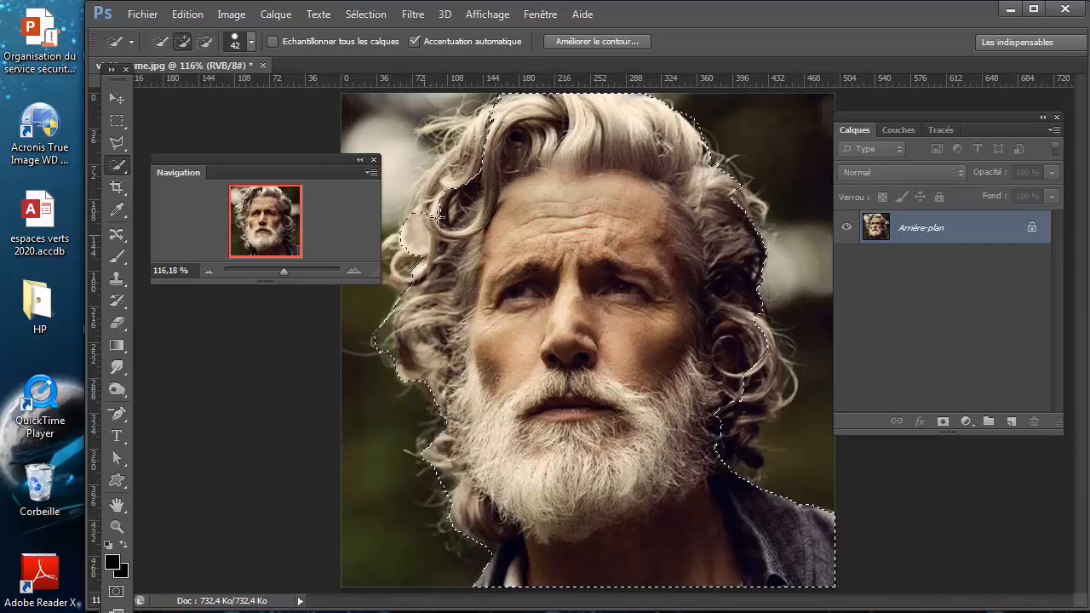
mouse_move(422, 235)
mouse_down()
mouse_move(448, 177)
mouse_move(482, 132)
mouse_up()
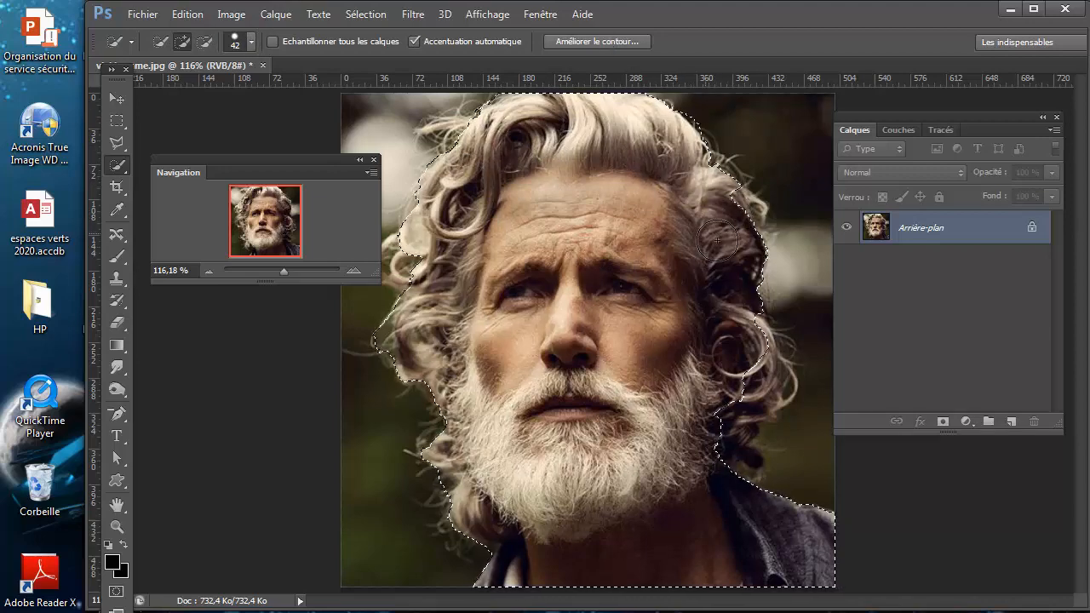
drag(763, 385, 753, 364)
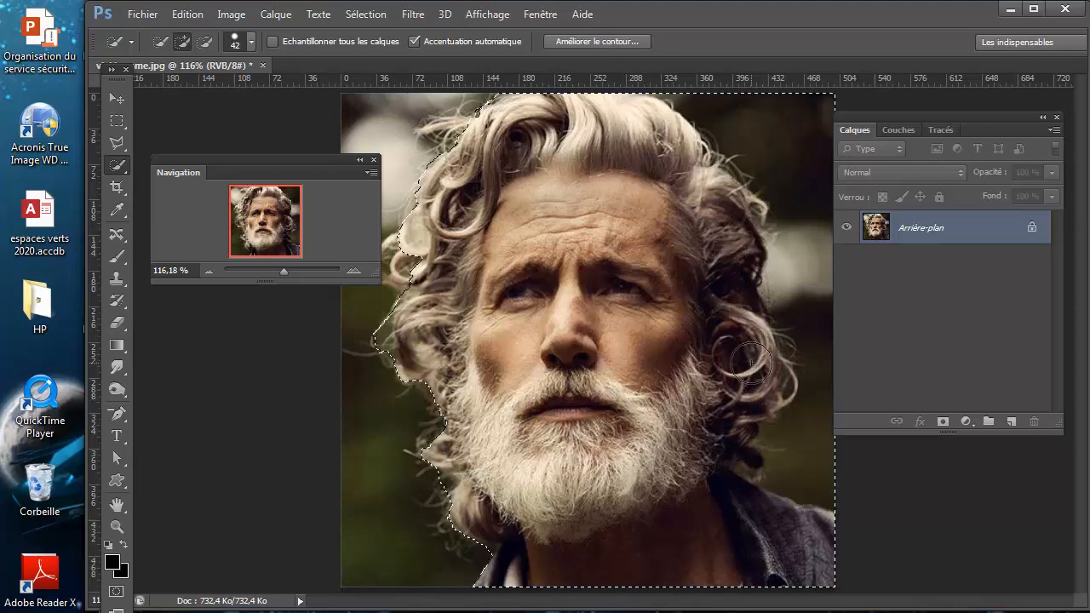
Subtract the background beside the right-hand curls from the selection and turn the selection into a layer mask
click(205, 41)
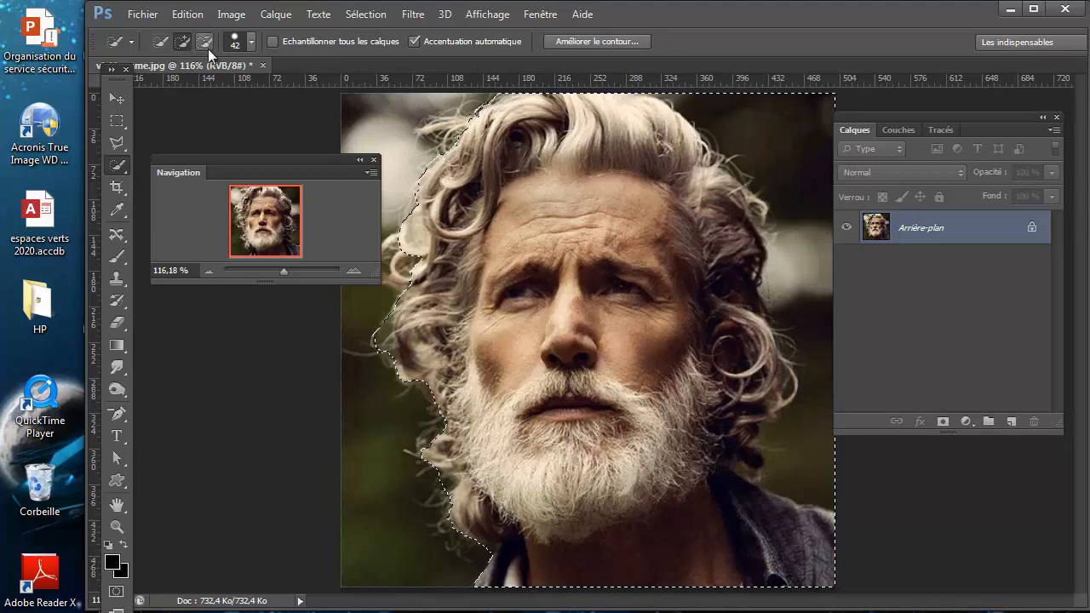
mouse_move(769, 180)
mouse_down()
mouse_move(769, 305)
mouse_move(790, 358)
mouse_move(810, 305)
mouse_move(793, 261)
mouse_move(820, 367)
mouse_move(822, 326)
mouse_move(814, 433)
mouse_move(795, 477)
mouse_move(823, 486)
mouse_up()
click(702, 97)
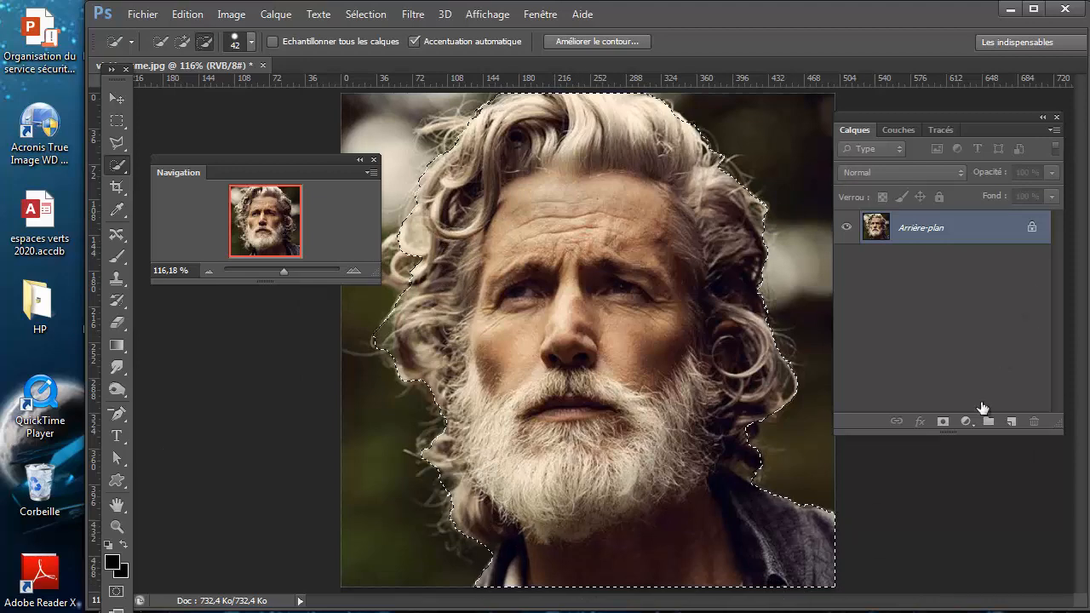
click(943, 422)
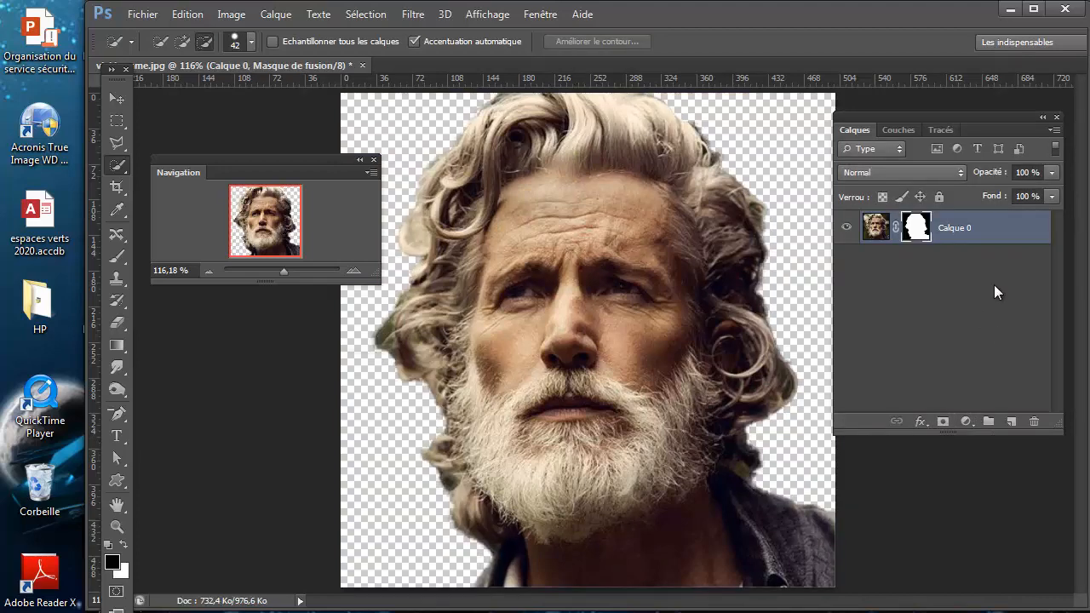
Refine the layer mask with smoothing 34 and contrast 40%, and output the cut-out to a new layer
right_click(918, 224)
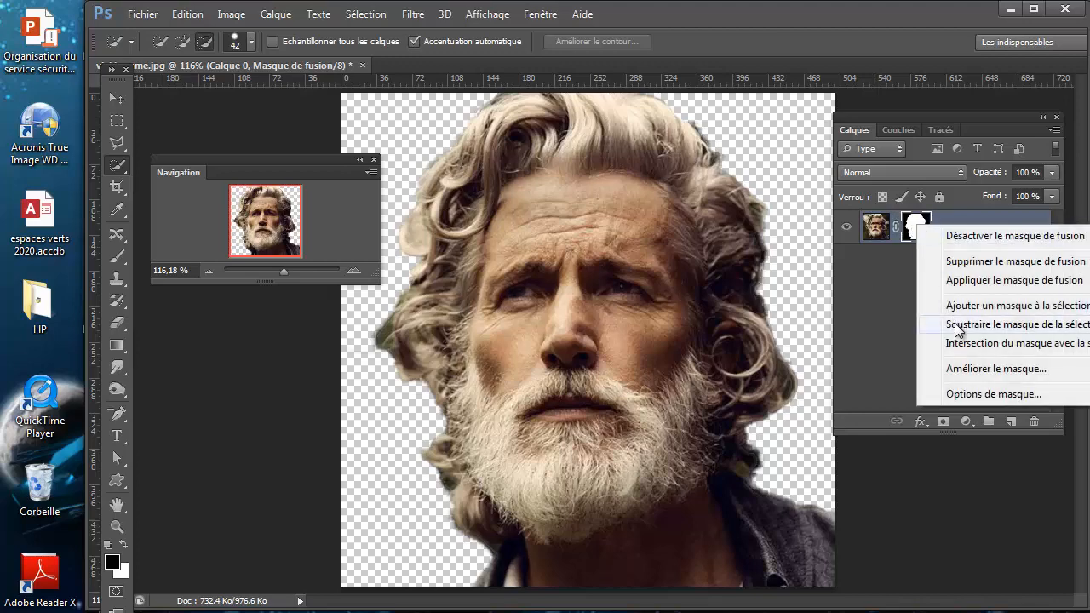
click(976, 368)
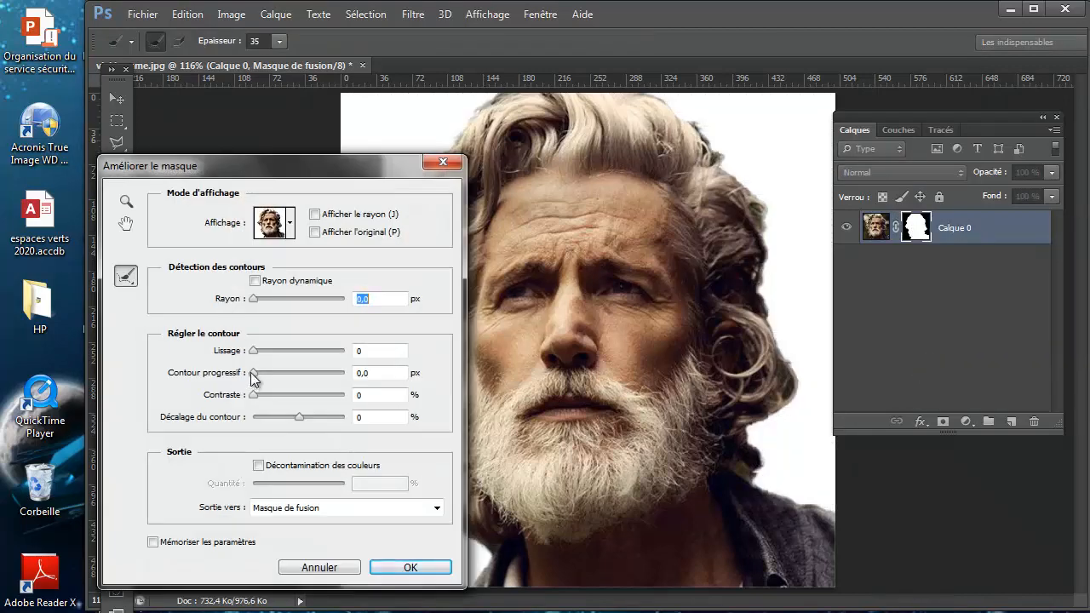
drag(254, 351, 287, 358)
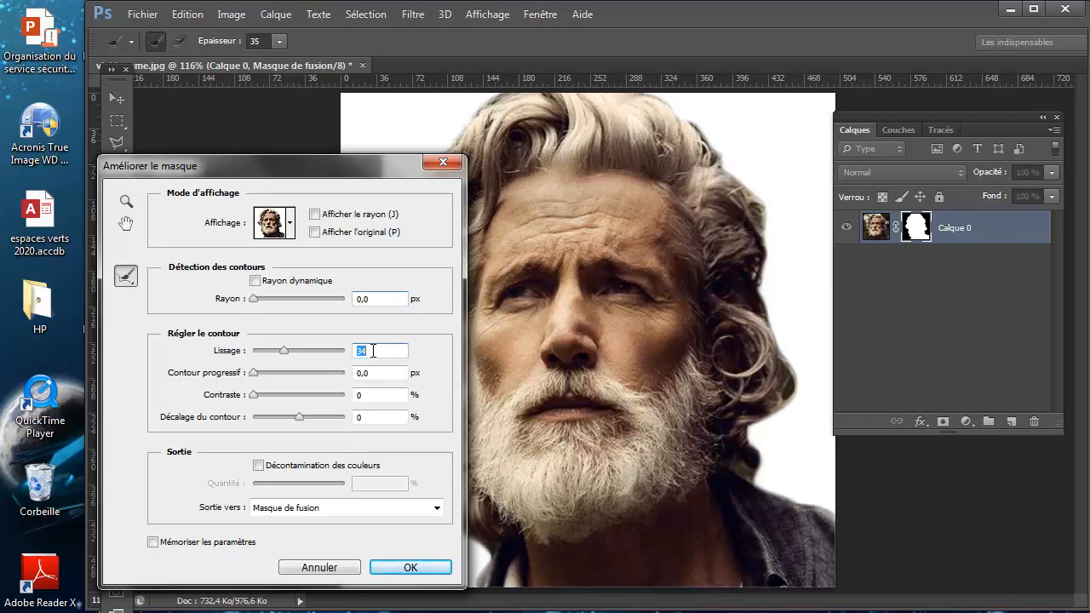
click(254, 396)
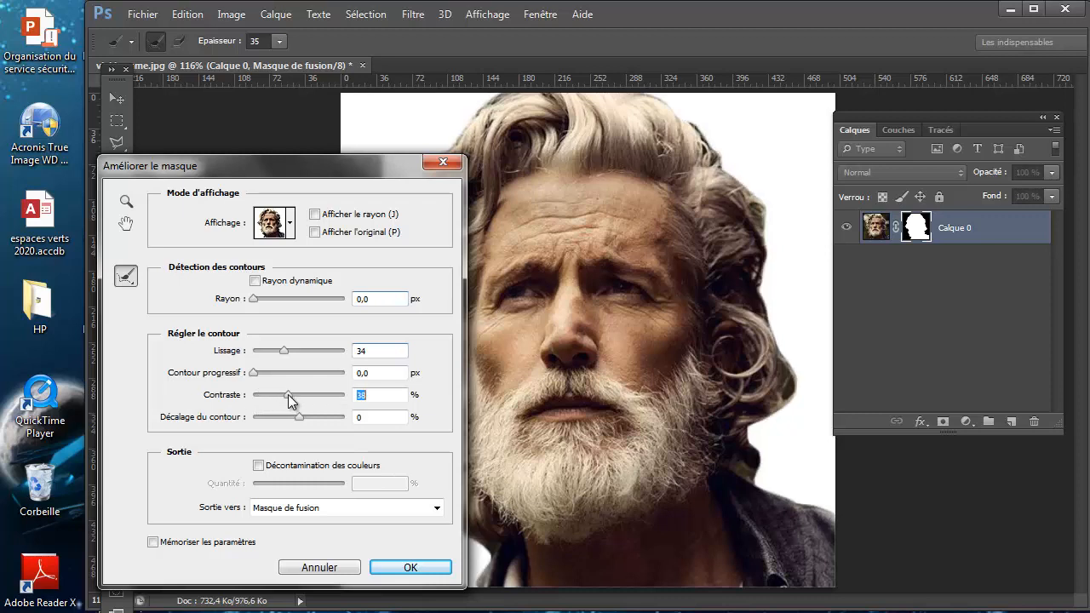
drag(288, 395, 290, 396)
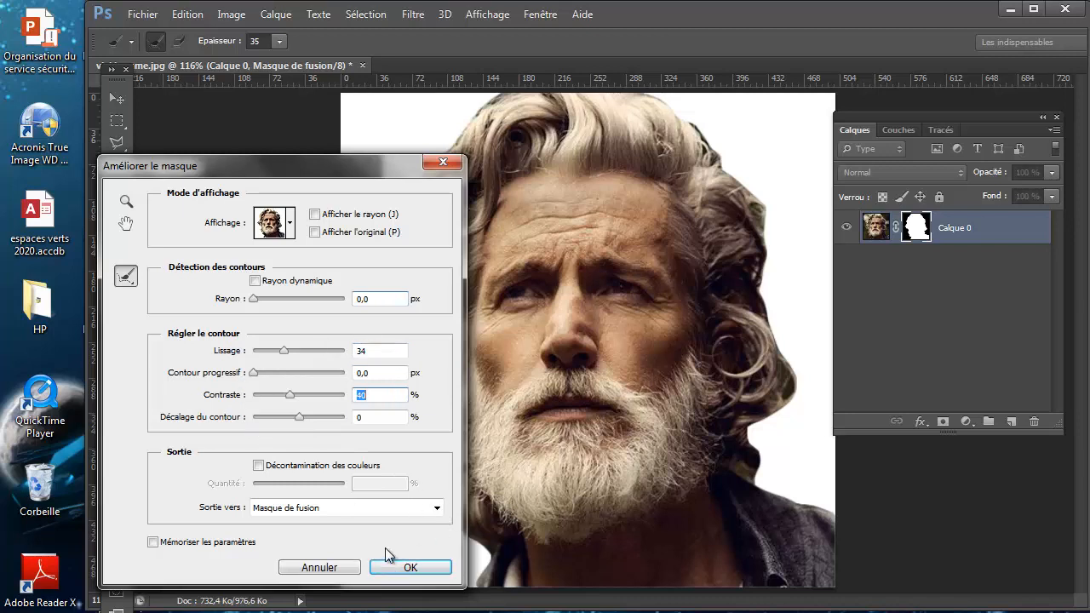
click(437, 508)
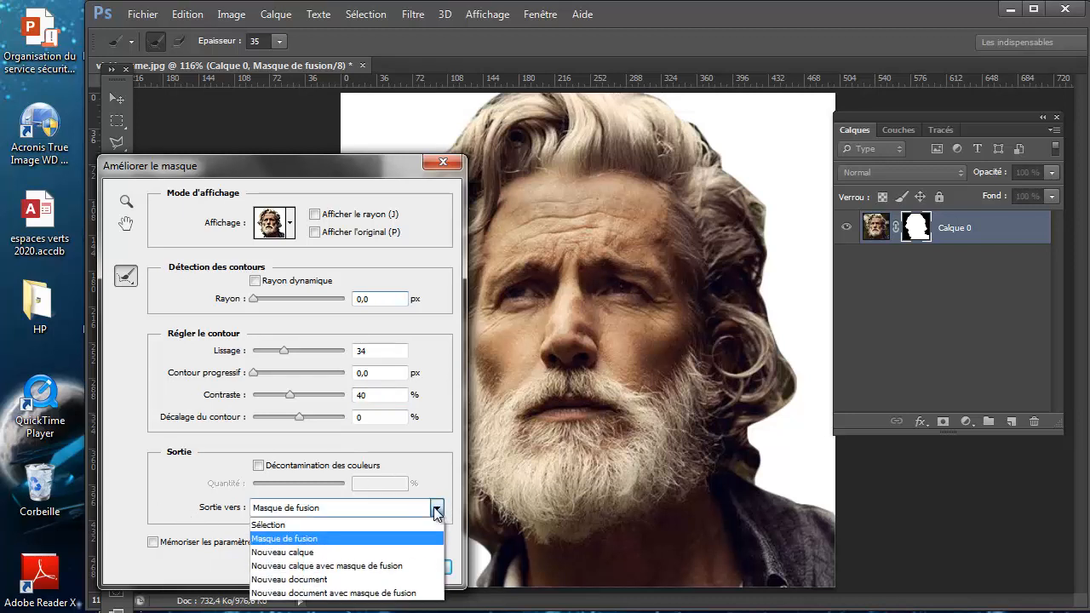
click(315, 554)
click(404, 575)
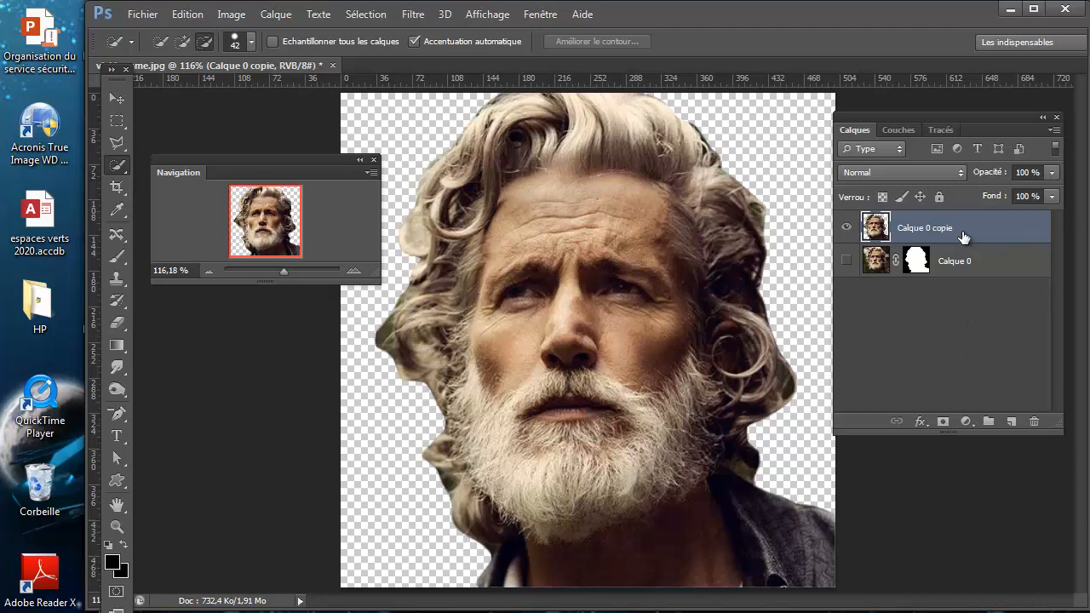
Run the Oil Paint Alternative v2 action on the cut-out portrait layer
click(414, 15)
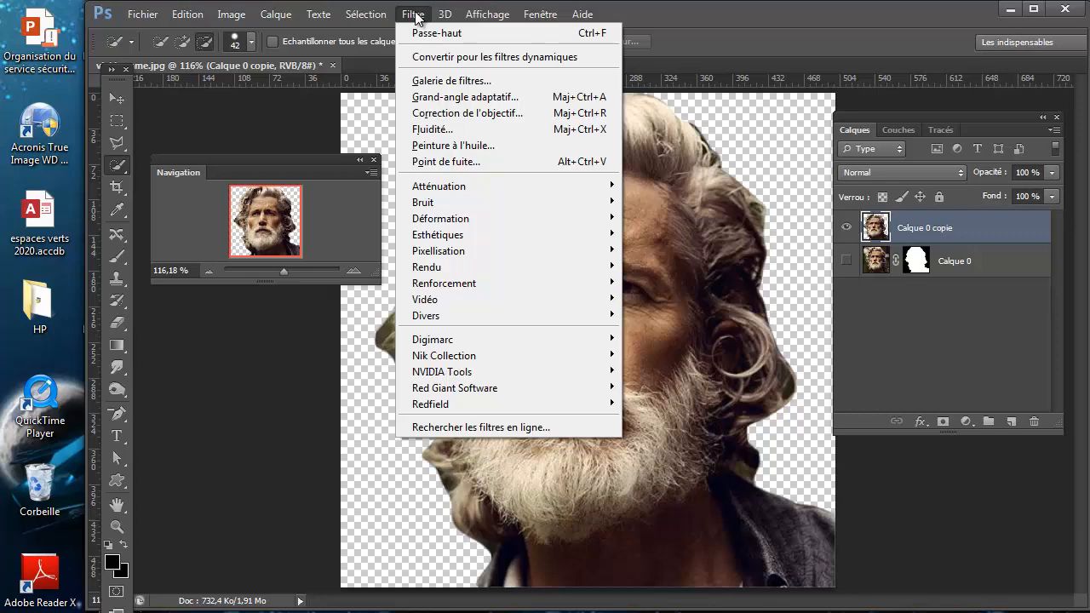
mouse_move(545, 15)
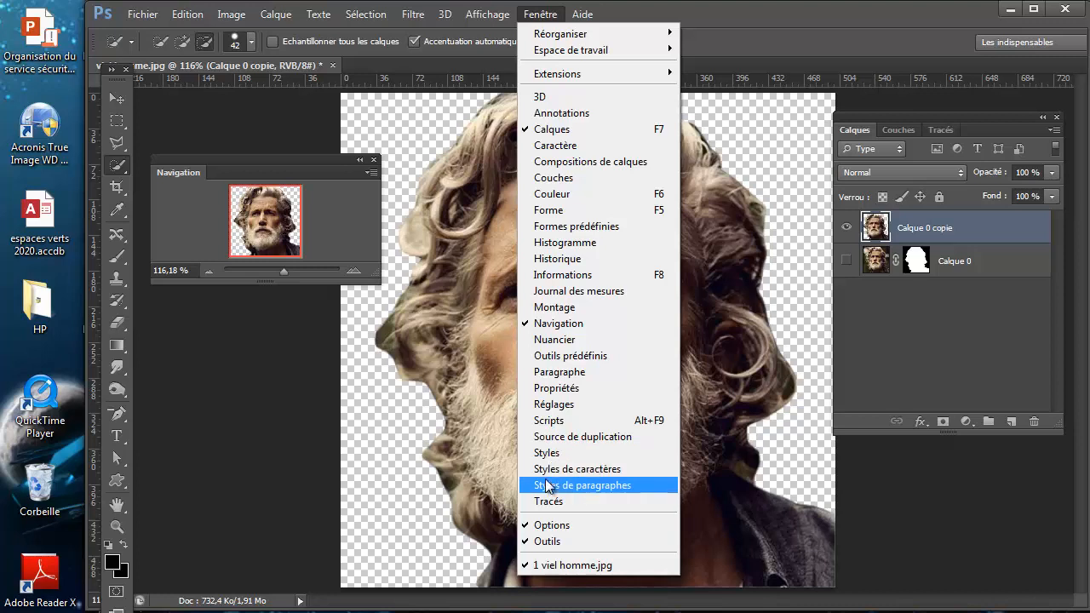
click(549, 421)
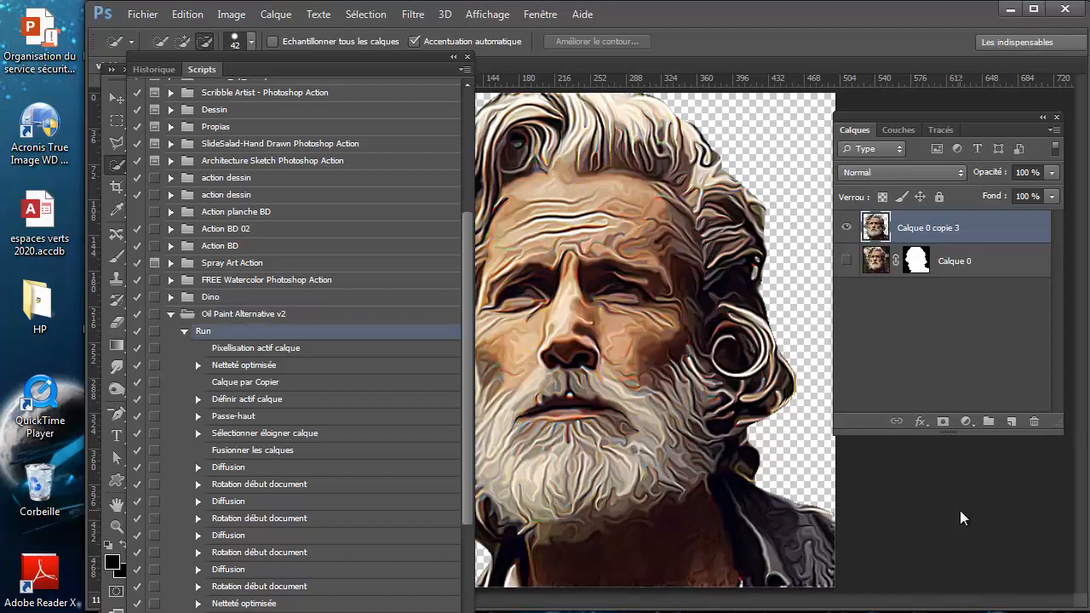
click(468, 58)
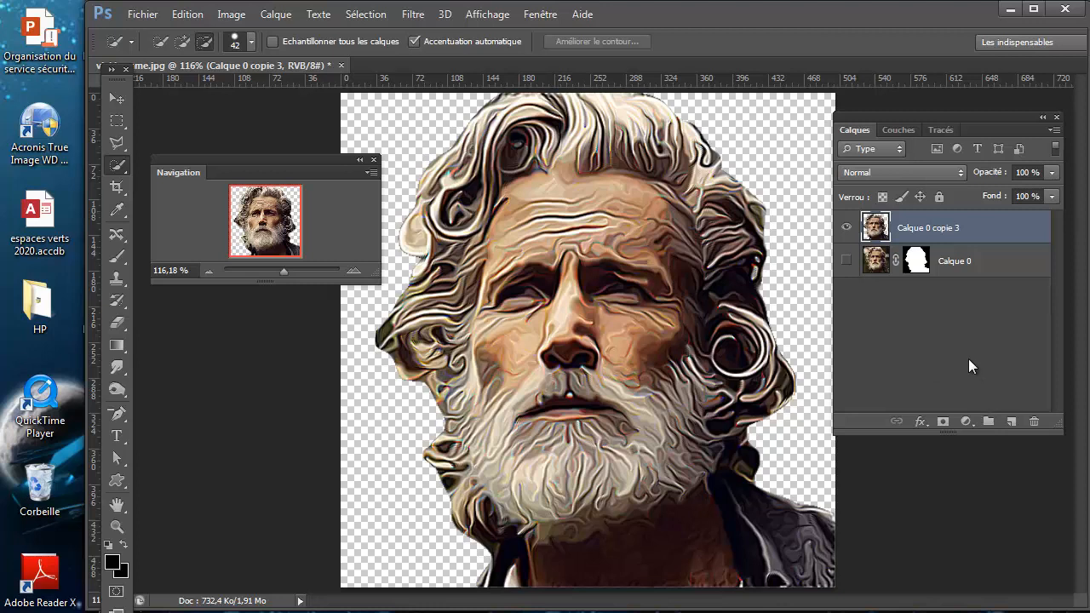
Add a Threshold adjustment layer above the oil-painted portrait and set its level to 116
click(971, 425)
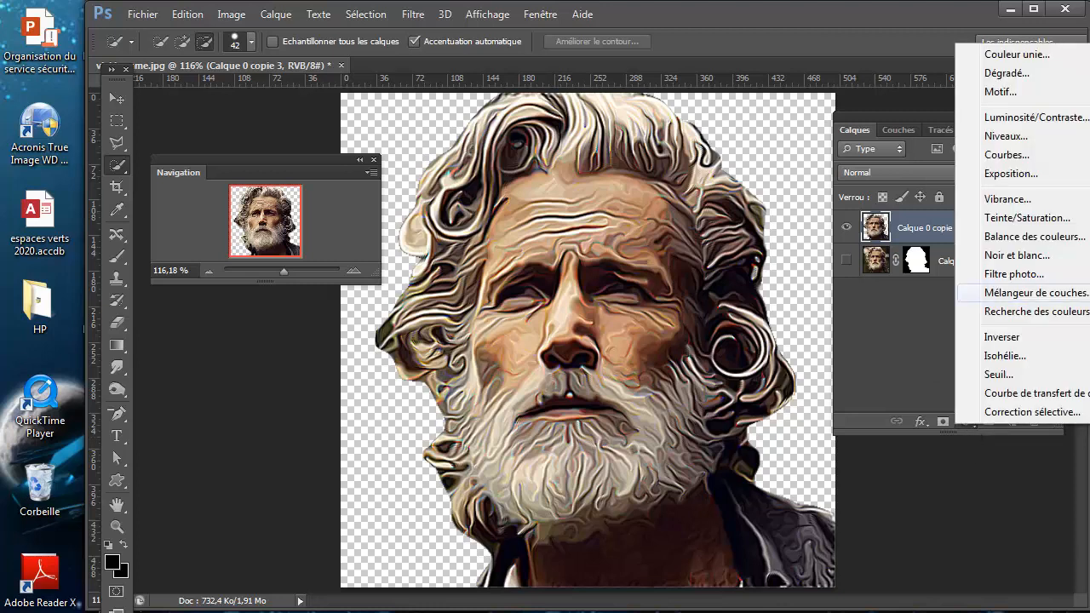
click(998, 374)
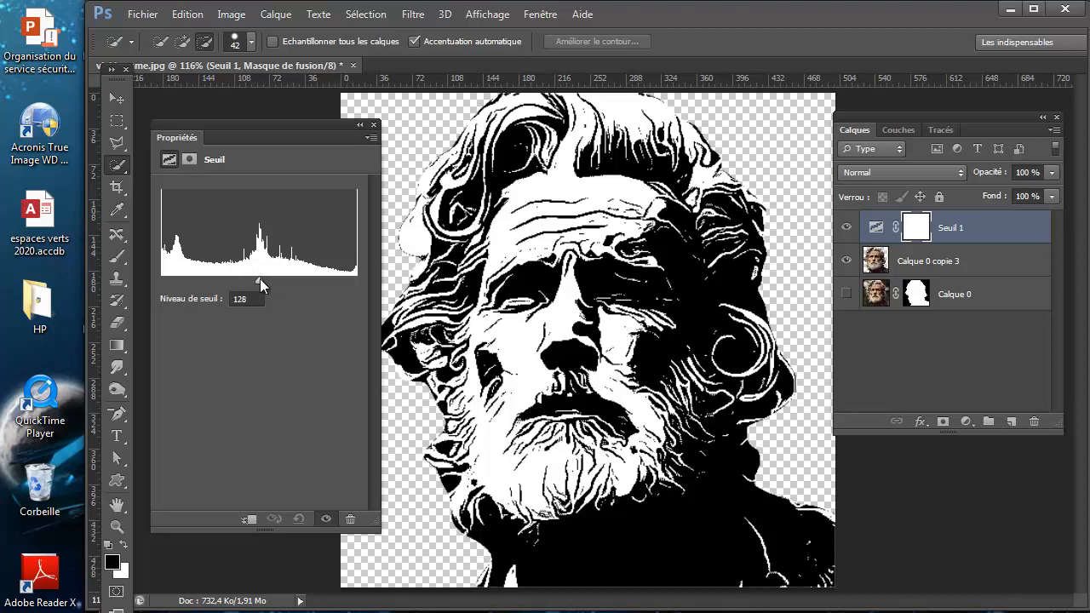
drag(260, 278, 252, 278)
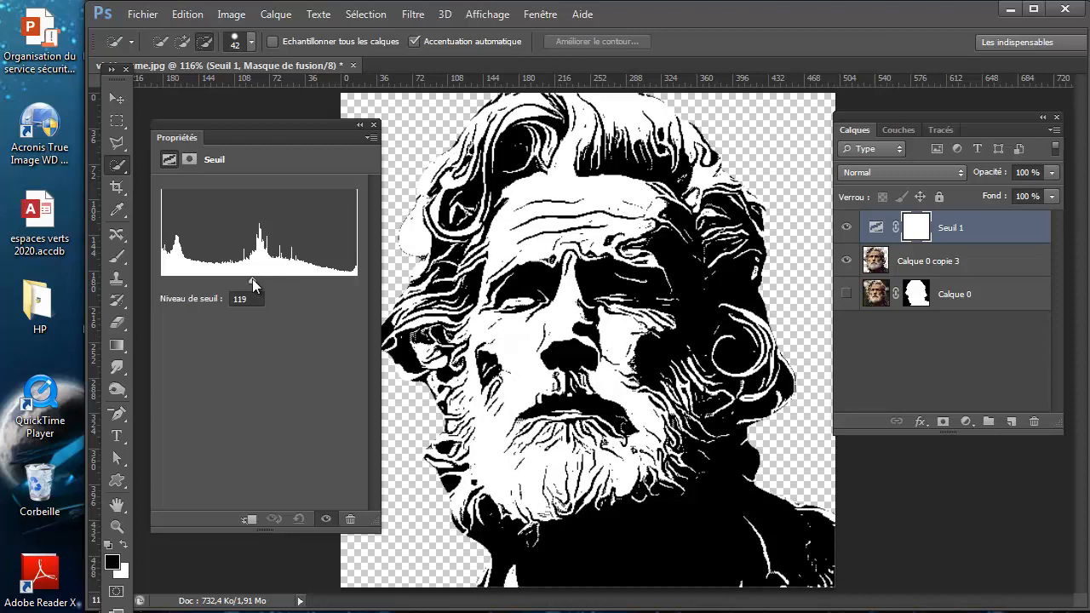
drag(252, 279, 249, 279)
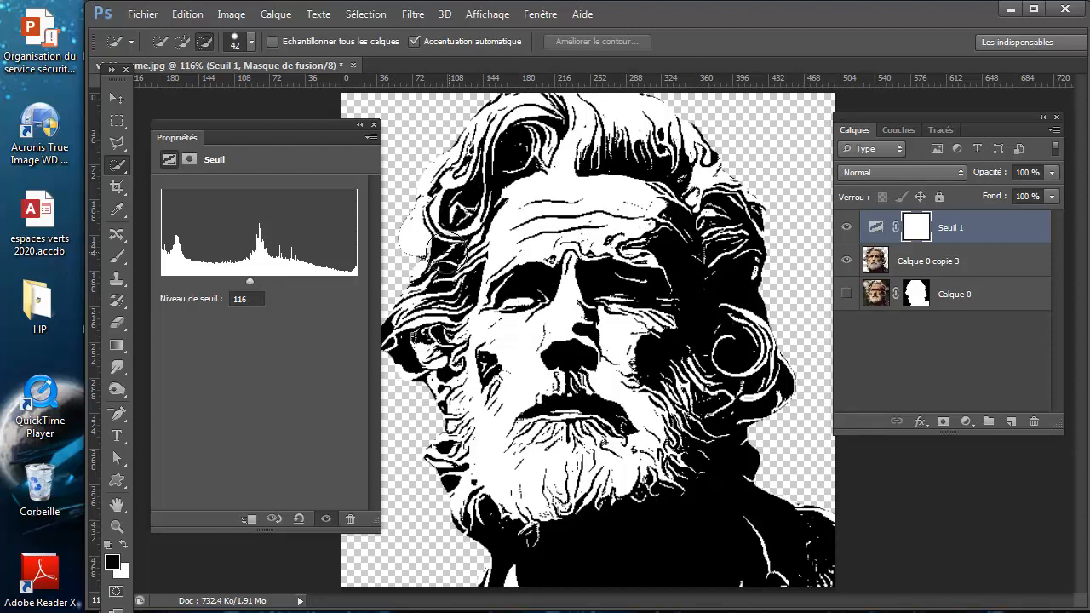
click(374, 125)
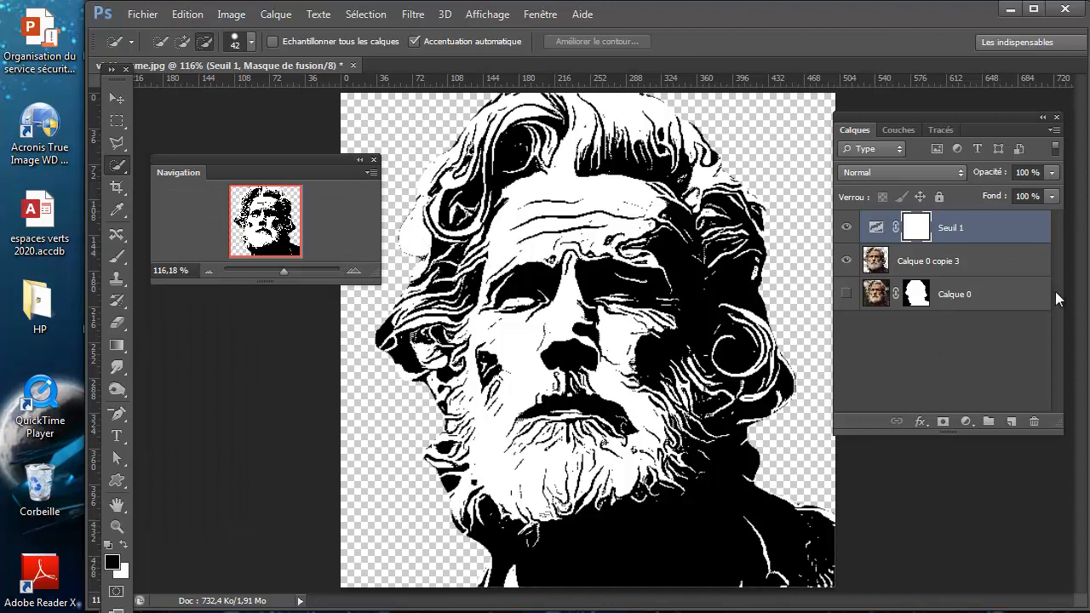
Create a new layer beneath the threshold and darken the beard and moustache on it with a soft black 22 px brush at 13% opacity
click(971, 265)
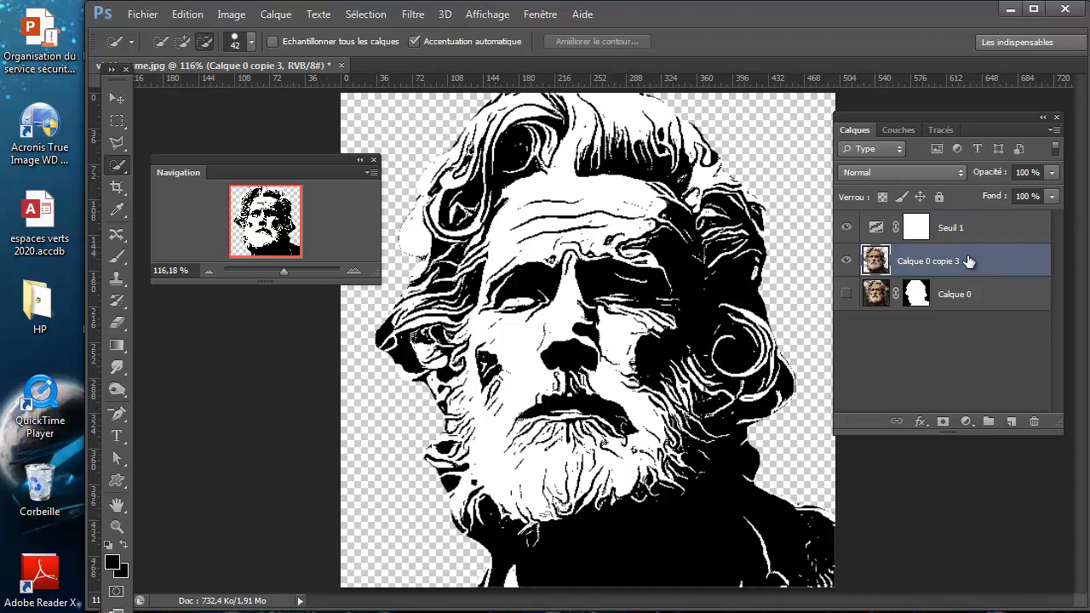
click(1012, 423)
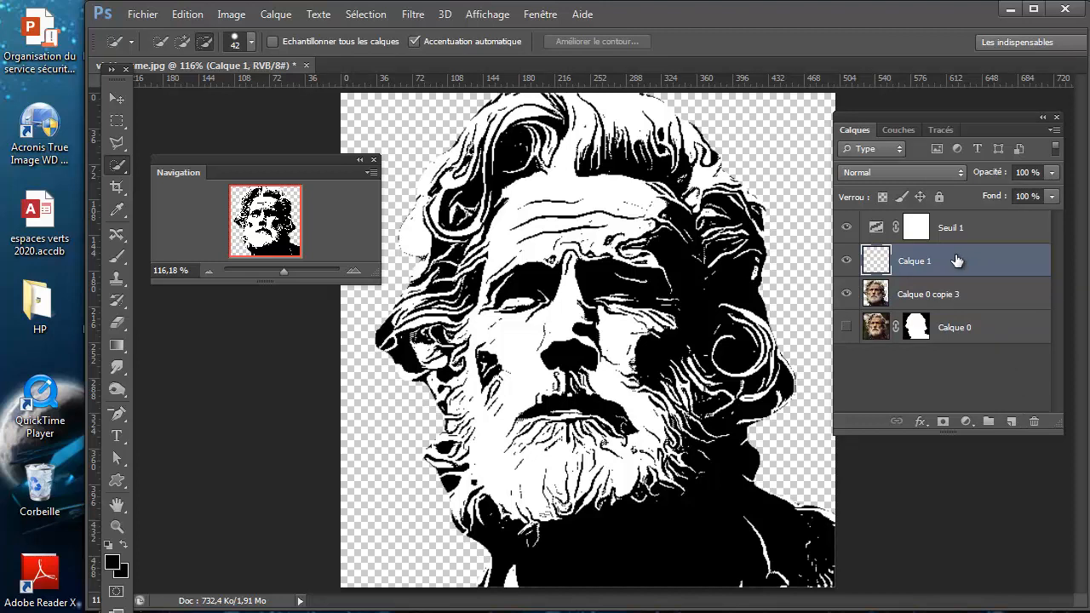
click(108, 542)
click(119, 258)
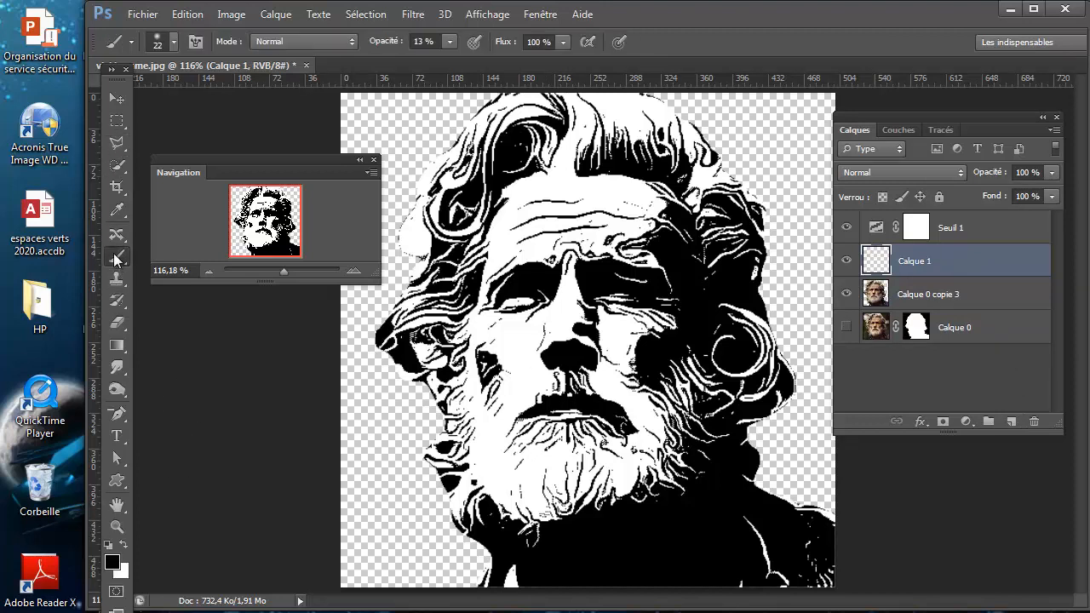
click(176, 40)
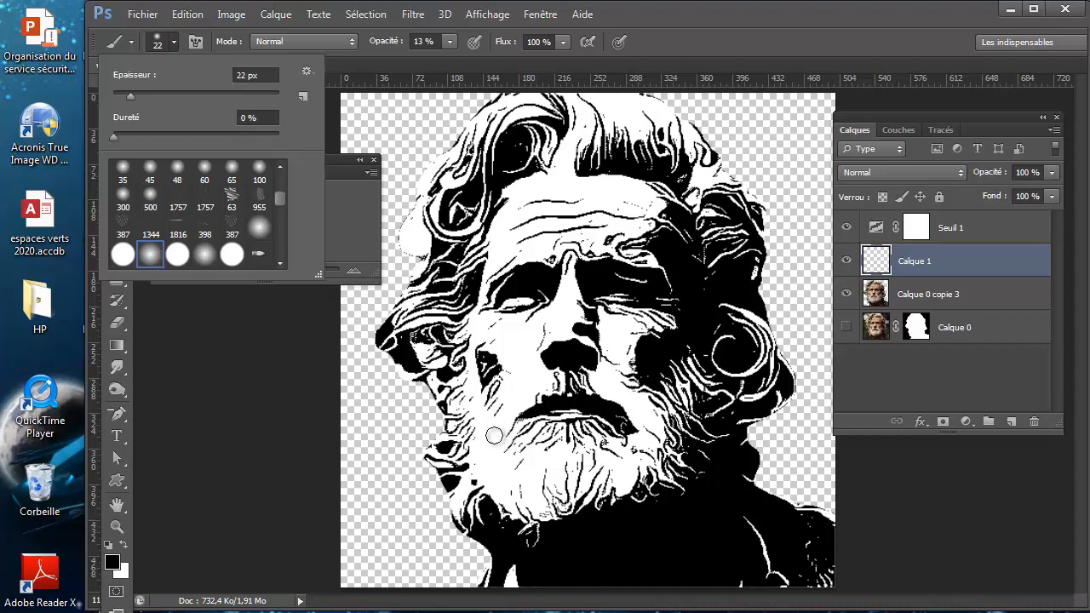
mouse_move(494, 436)
mouse_down()
mouse_move(465, 479)
mouse_move(503, 451)
mouse_move(511, 529)
mouse_move(513, 508)
mouse_move(555, 493)
mouse_move(568, 500)
mouse_move(602, 458)
mouse_move(620, 477)
mouse_move(647, 419)
mouse_move(661, 458)
mouse_move(609, 378)
mouse_move(648, 410)
mouse_up()
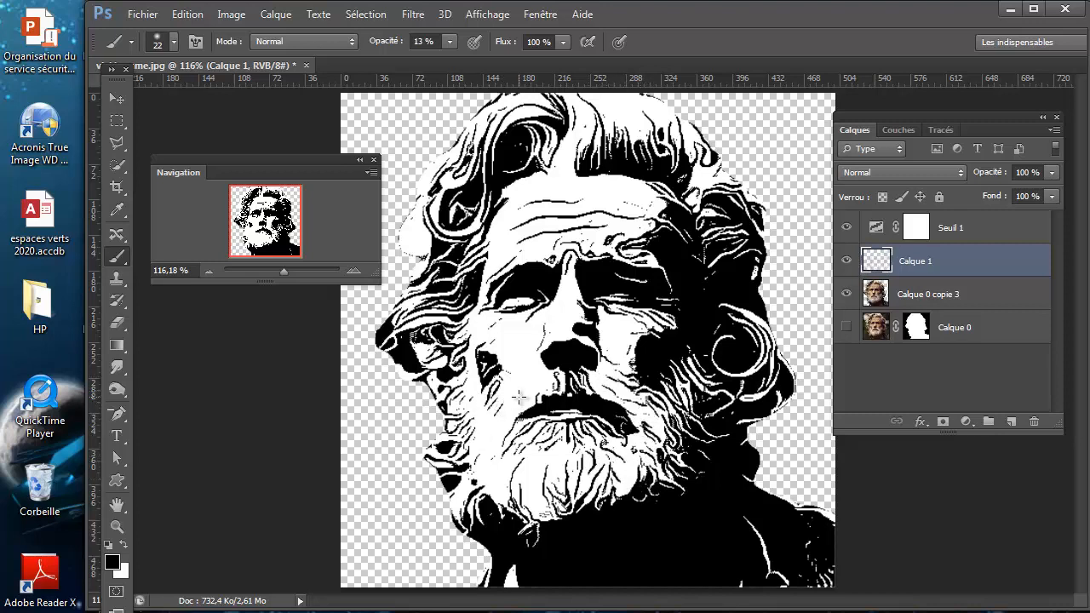
mouse_move(515, 388)
mouse_down()
mouse_move(494, 425)
mouse_move(509, 408)
mouse_move(502, 460)
mouse_move(536, 464)
mouse_move(558, 451)
mouse_move(539, 458)
mouse_move(582, 459)
mouse_move(618, 490)
mouse_move(641, 447)
mouse_move(672, 443)
mouse_move(607, 382)
mouse_move(546, 391)
mouse_move(534, 381)
mouse_move(477, 426)
mouse_move(460, 396)
mouse_move(464, 487)
mouse_move(484, 490)
mouse_up()
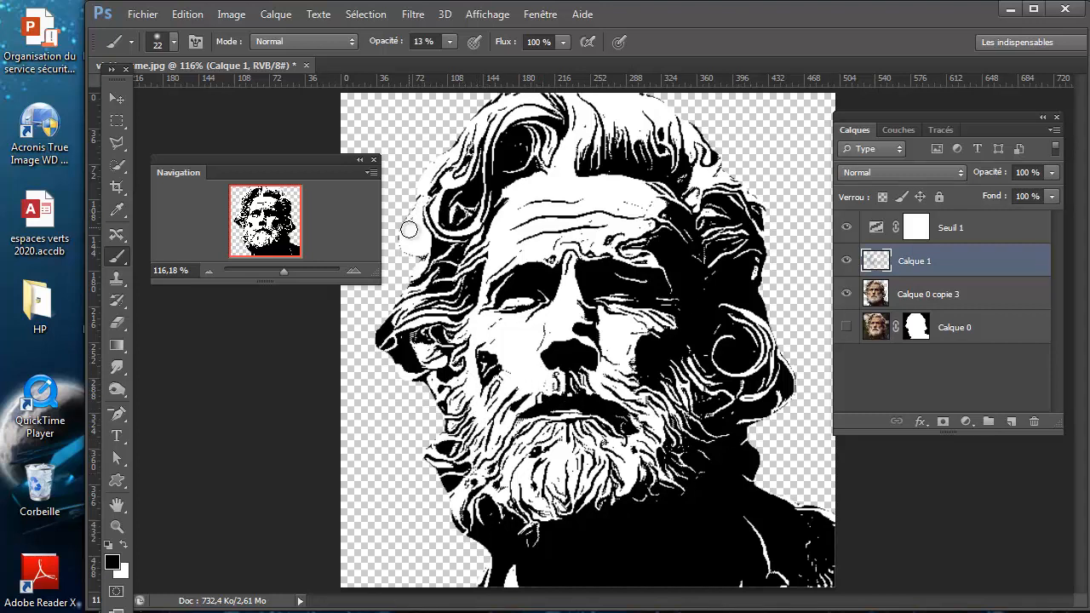
Paint black over the pale outer curls, the top of the hair, the left-hand cheek edge and the remaining white beard areas
mouse_move(411, 230)
mouse_down()
mouse_move(422, 254)
mouse_move(426, 228)
mouse_up()
mouse_move(616, 116)
mouse_down()
mouse_move(621, 108)
mouse_move(630, 141)
mouse_move(670, 102)
mouse_move(652, 113)
mouse_move(684, 138)
mouse_move(670, 110)
mouse_move(700, 157)
mouse_up()
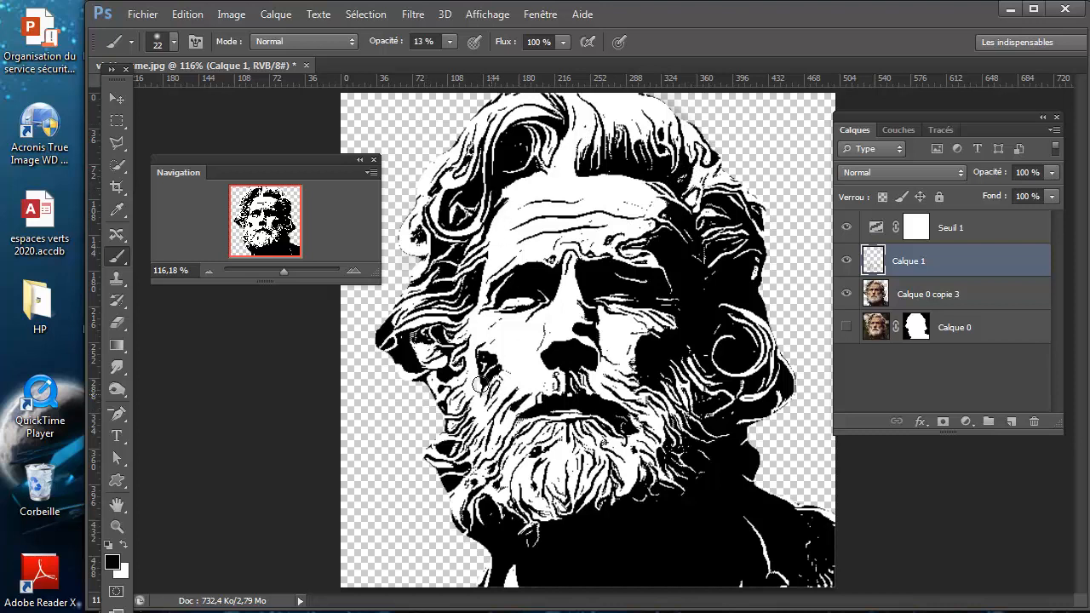
drag(460, 368, 460, 407)
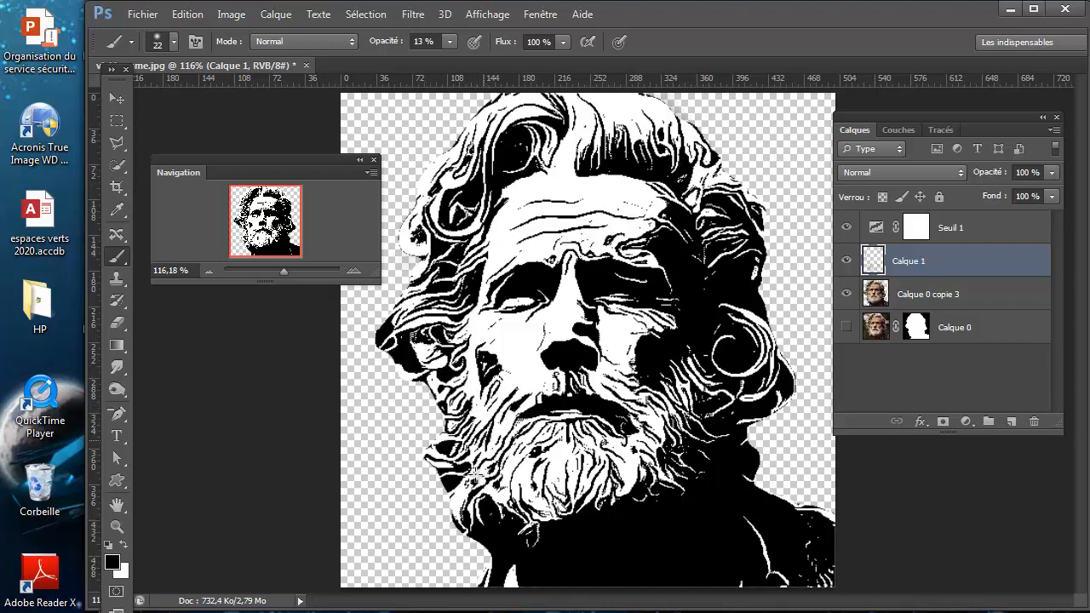
drag(610, 458, 623, 478)
drag(663, 405, 685, 417)
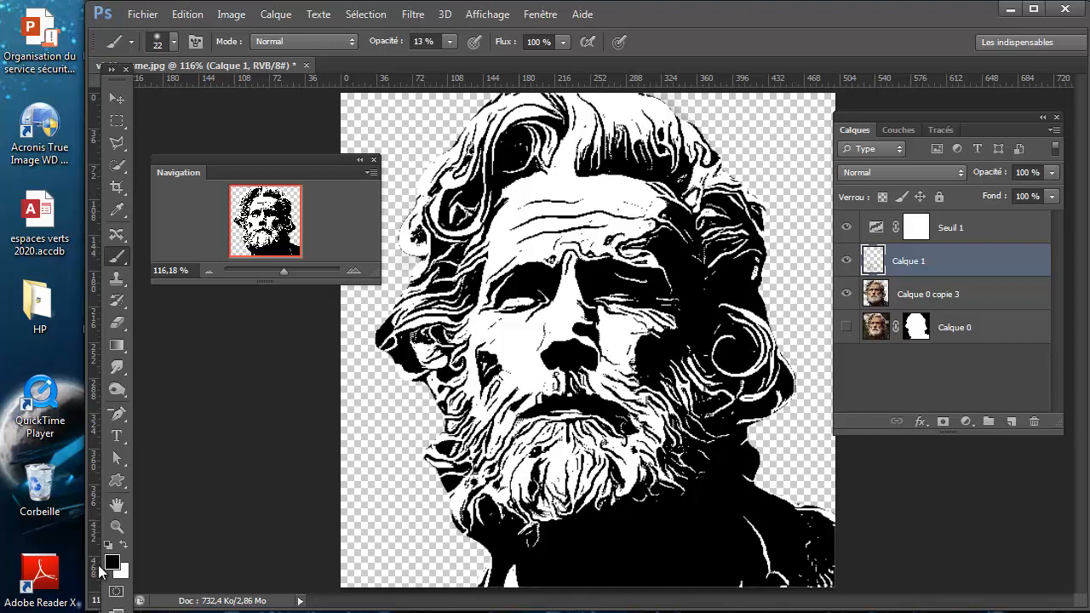
Switch to white and lighten the solid dark areas in the curls on both sides of the head and beside the neck
key(x)
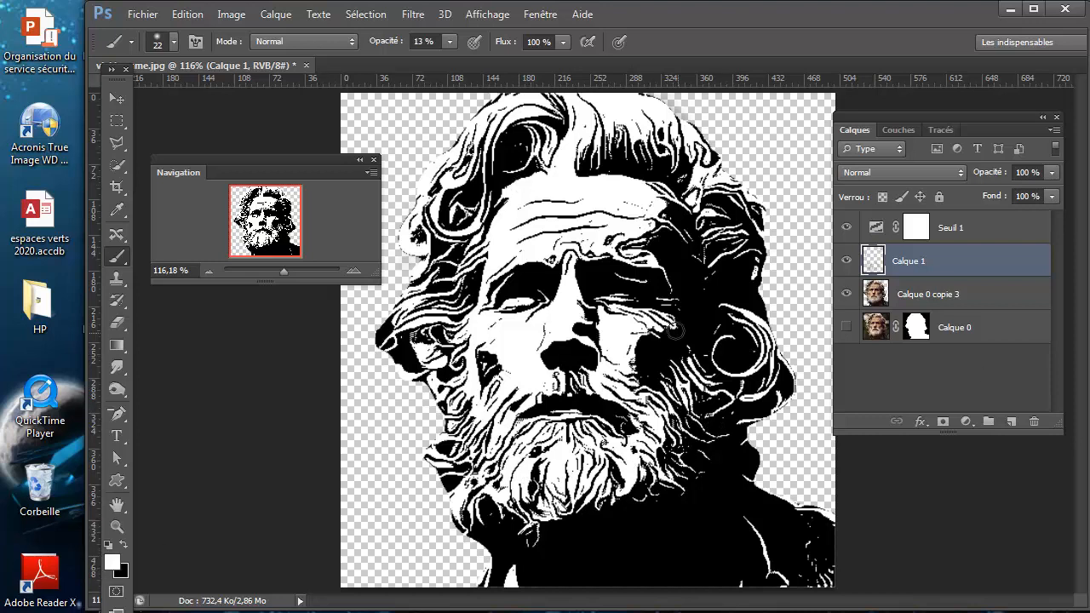
click(739, 280)
drag(735, 347, 736, 367)
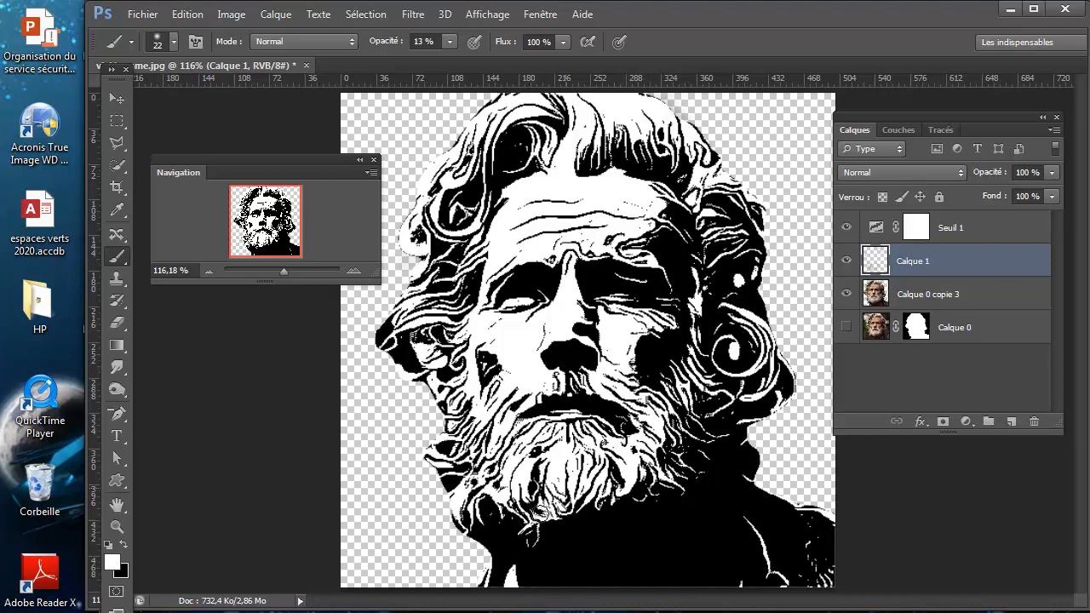
mouse_move(416, 356)
mouse_down()
mouse_move(409, 370)
mouse_move(419, 356)
mouse_move(400, 364)
mouse_move(382, 330)
mouse_up()
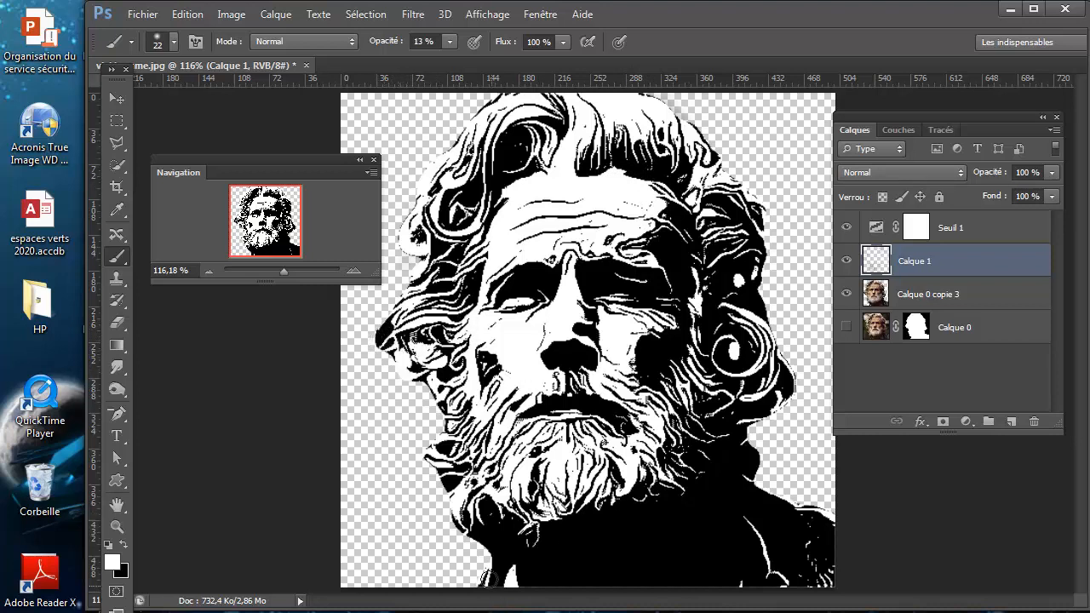
mouse_move(484, 524)
mouse_down()
mouse_move(504, 549)
mouse_move(488, 547)
mouse_up()
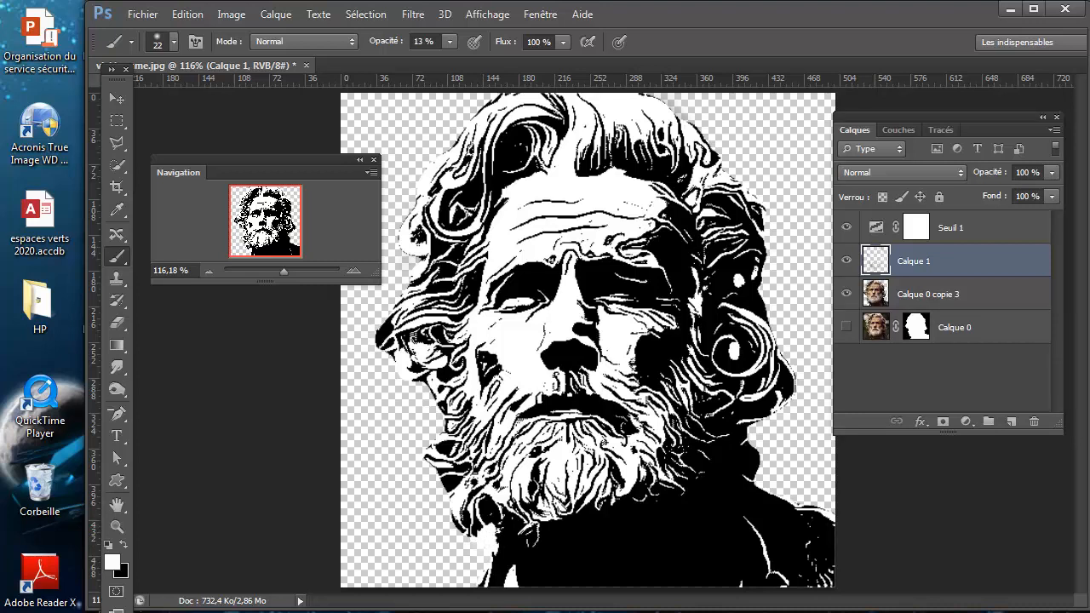
Stamp the visible layers into a new merged layer and hide the threshold, painted and portrait layers beneath it
click(969, 301)
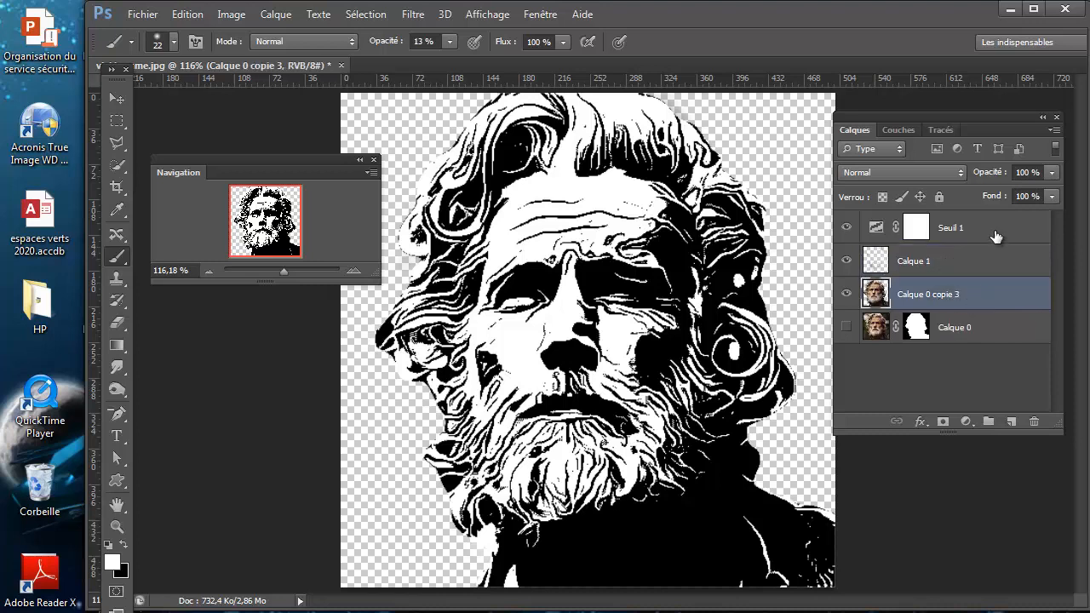
shift+click(993, 227)
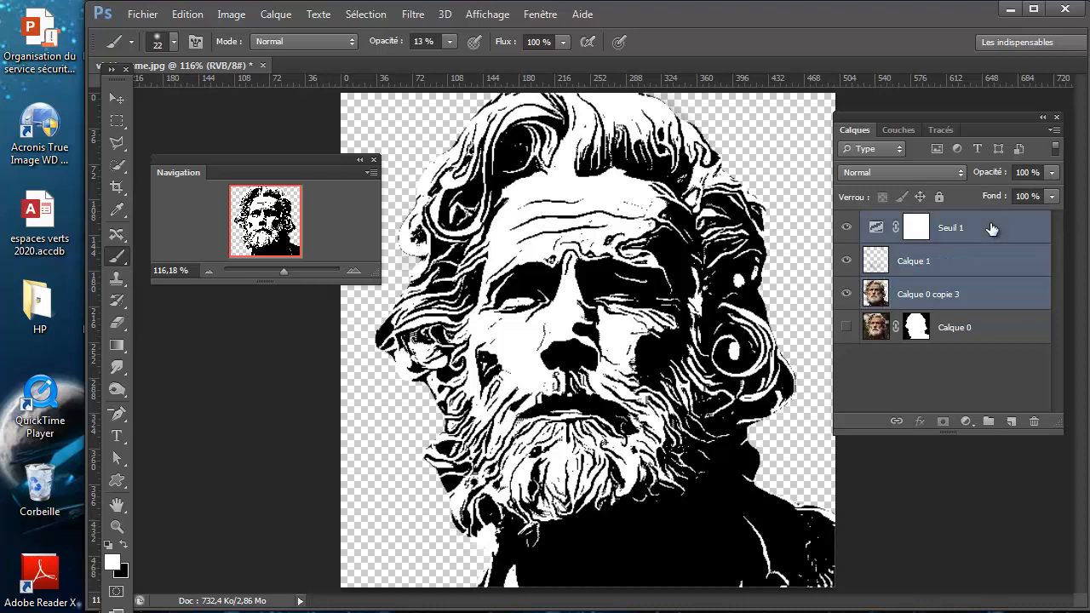
key(ctrl+alt+shift+e)
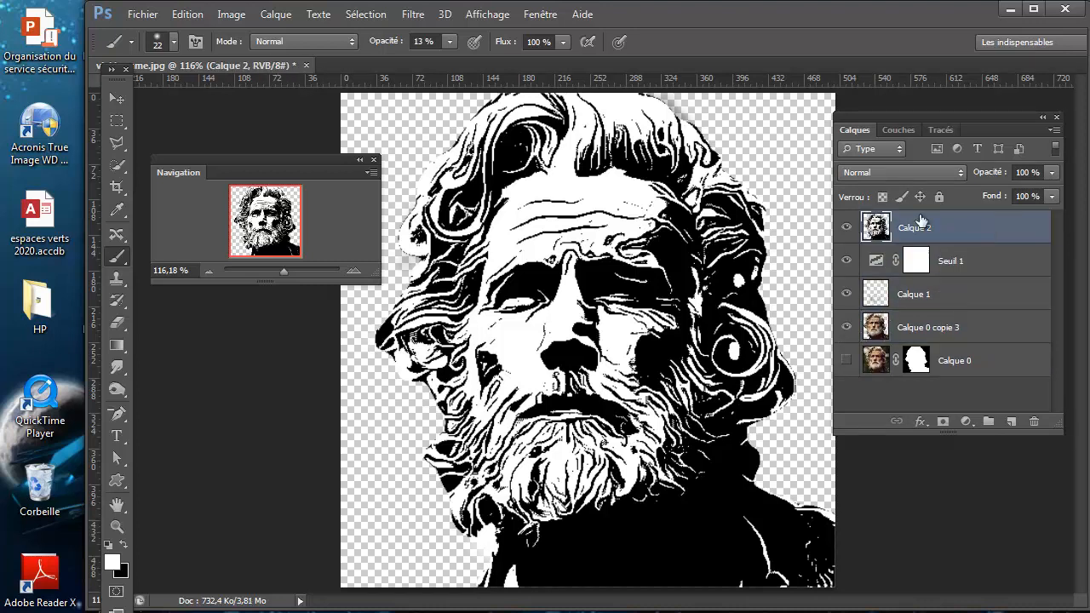
drag(848, 262, 847, 334)
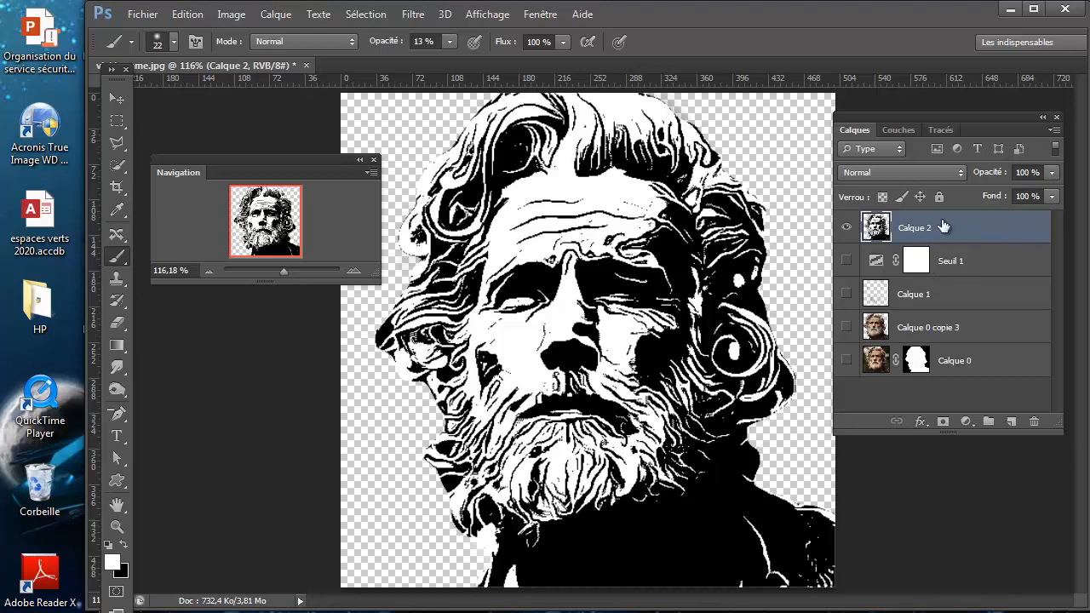
Select all black areas of the merged layer with Color Range, sampling the black of the jacket
click(365, 14)
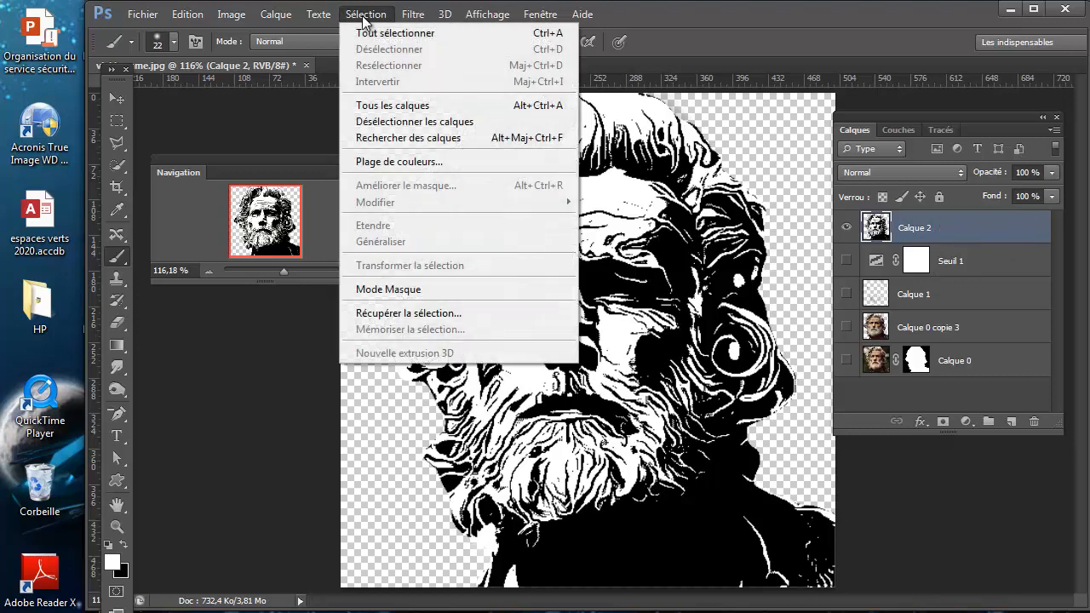
click(393, 160)
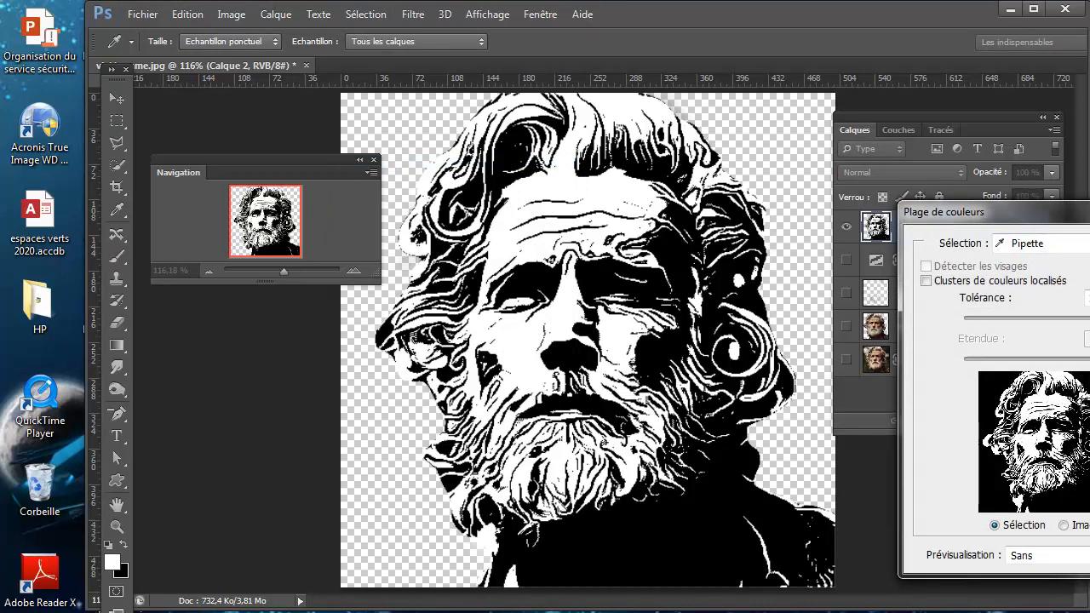
click(1068, 503)
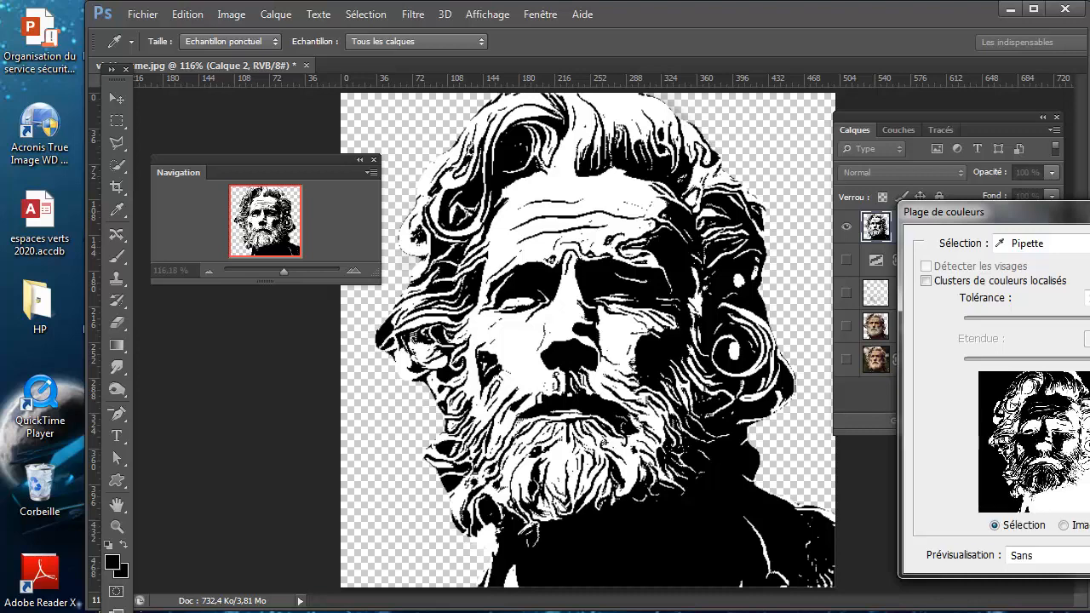
key(Return)
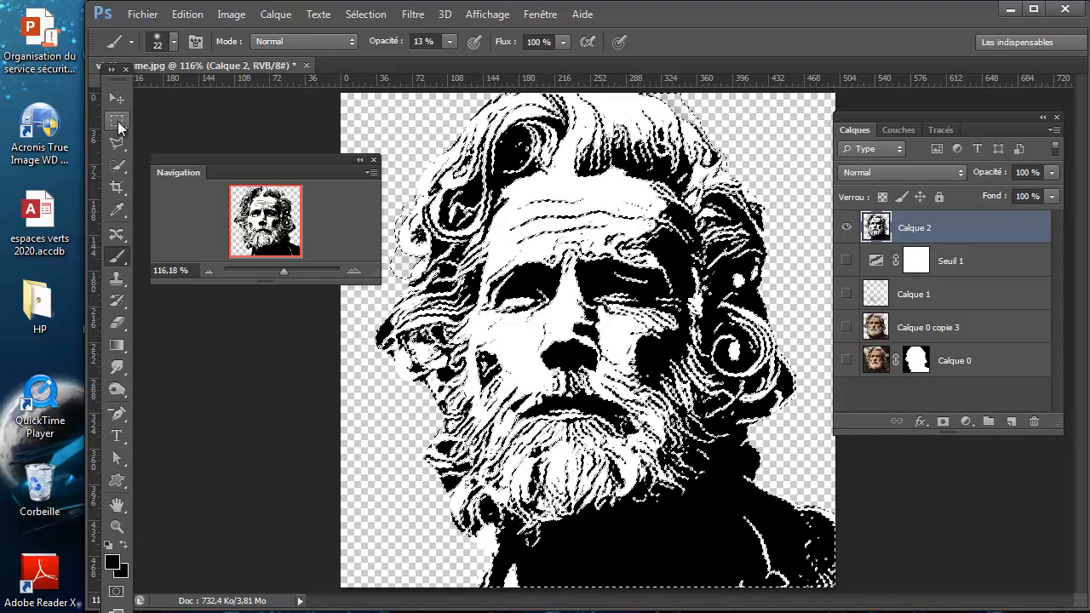
Convert the selection of black areas to a work path with a tolerance of 1.5 pixels
click(117, 124)
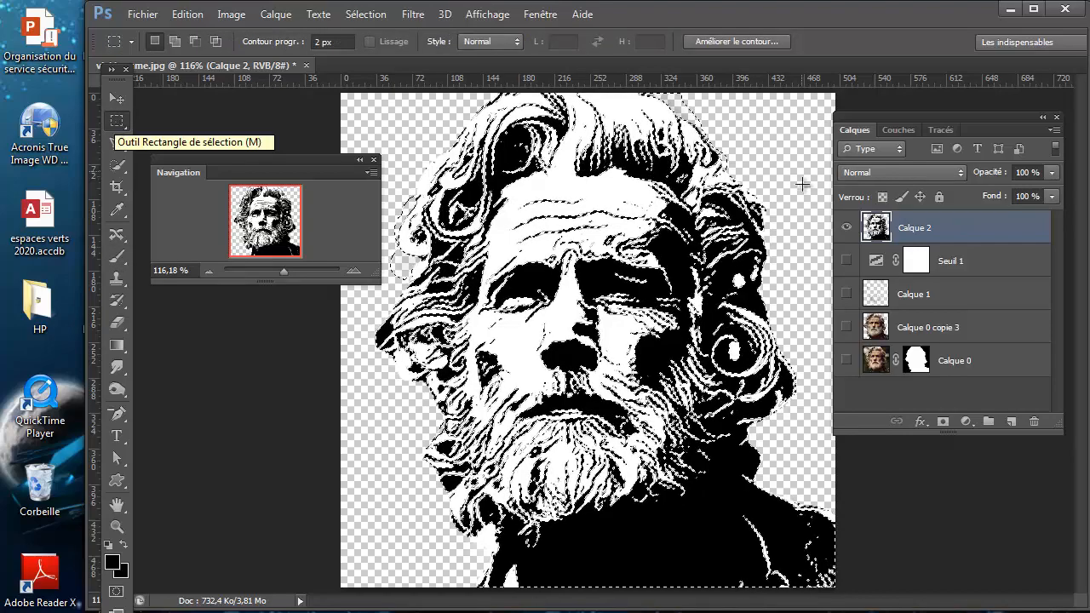
right_click(612, 203)
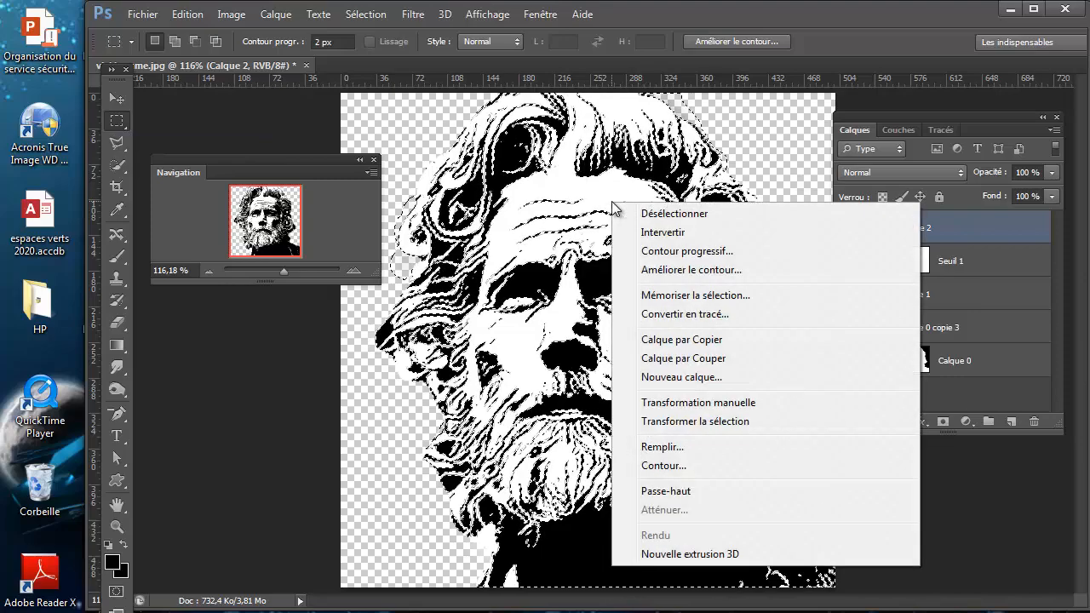
click(677, 314)
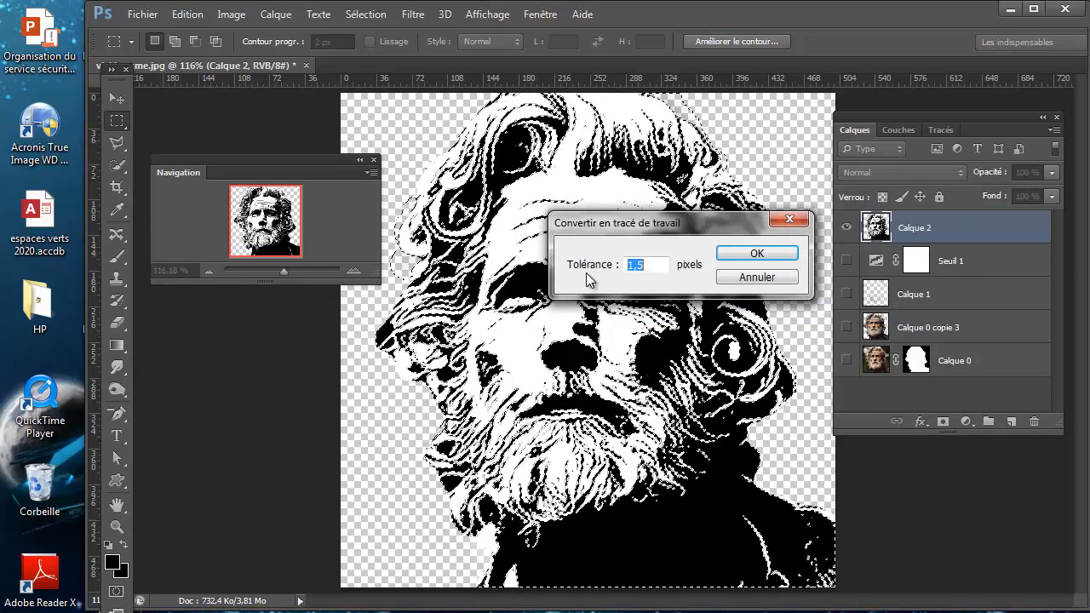
click(749, 255)
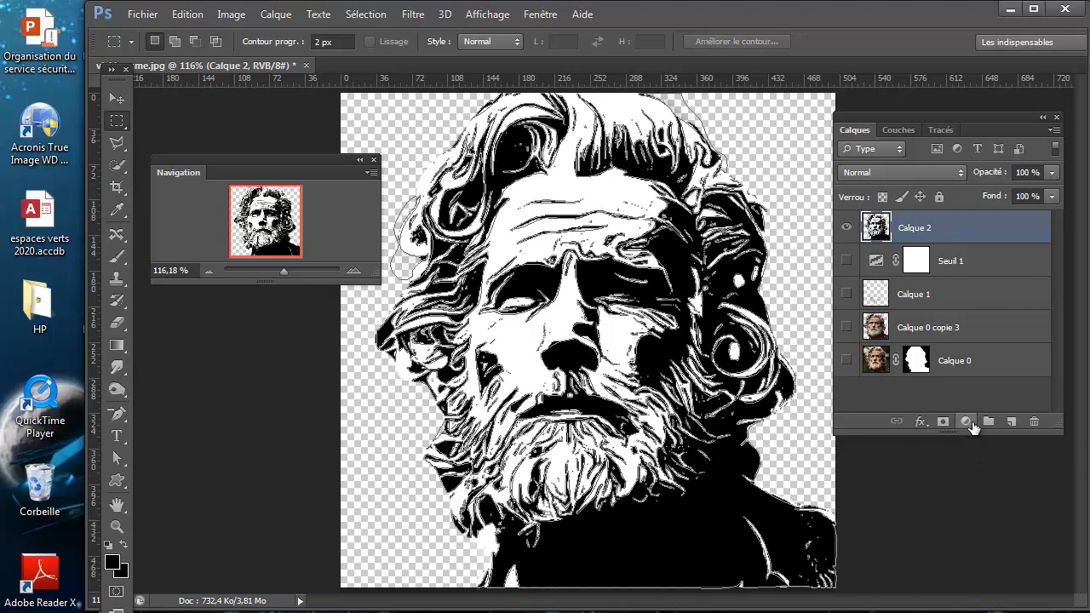
Add a solid colour fill layer in dark red-brown 3a0b0b from the path and hide the merged black-and-white layer
click(974, 422)
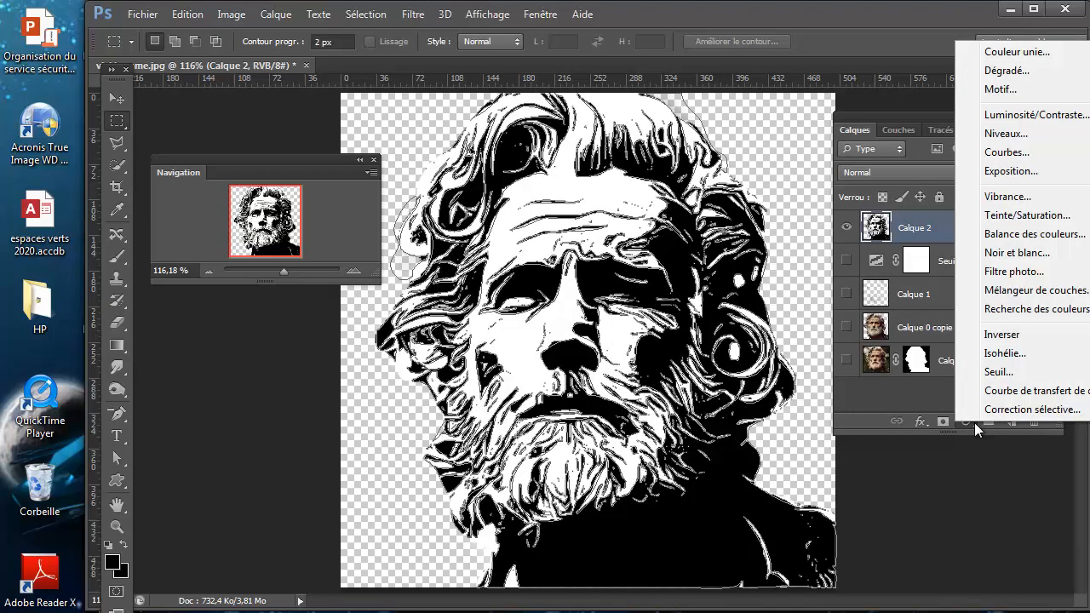
click(1009, 52)
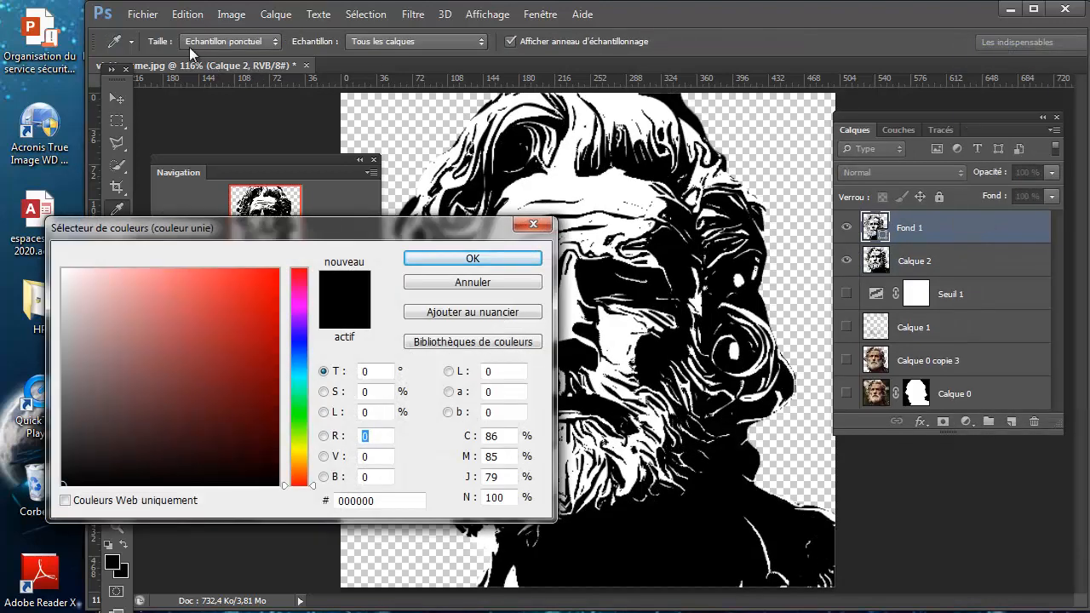
click(236, 436)
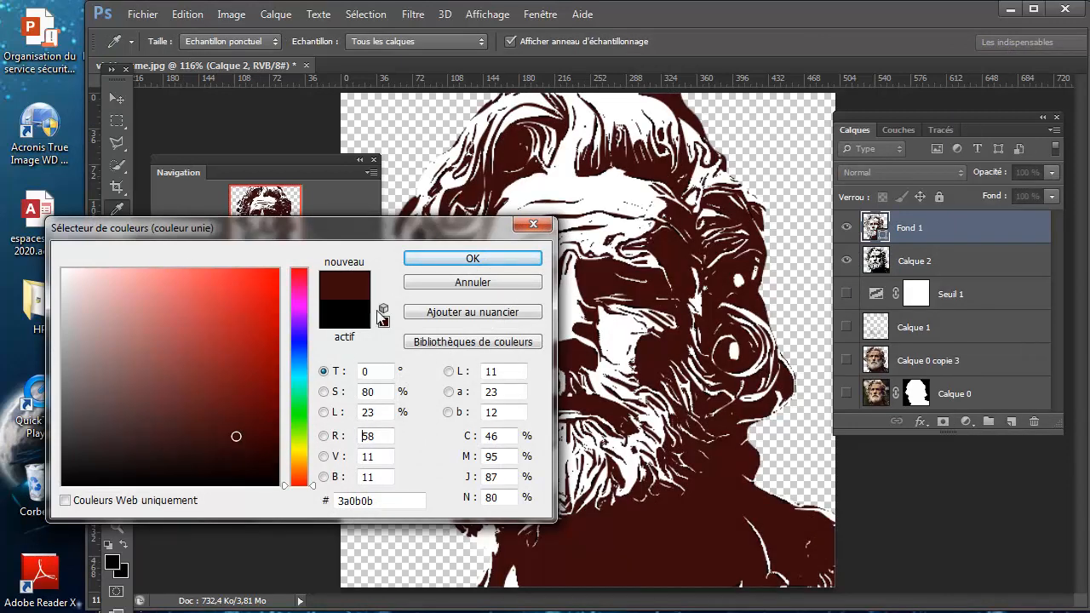
click(460, 260)
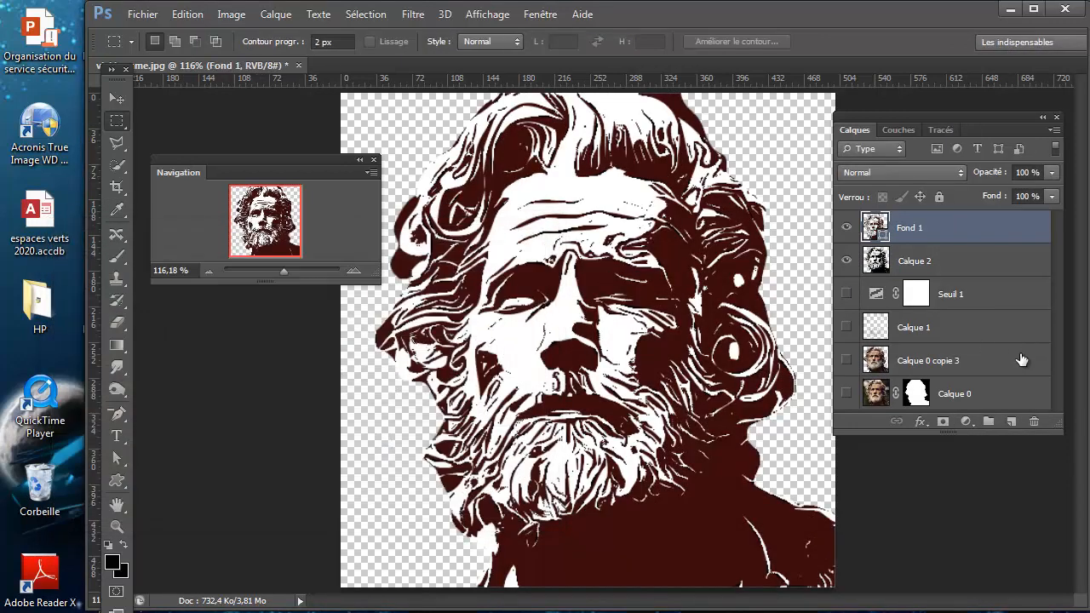
click(845, 261)
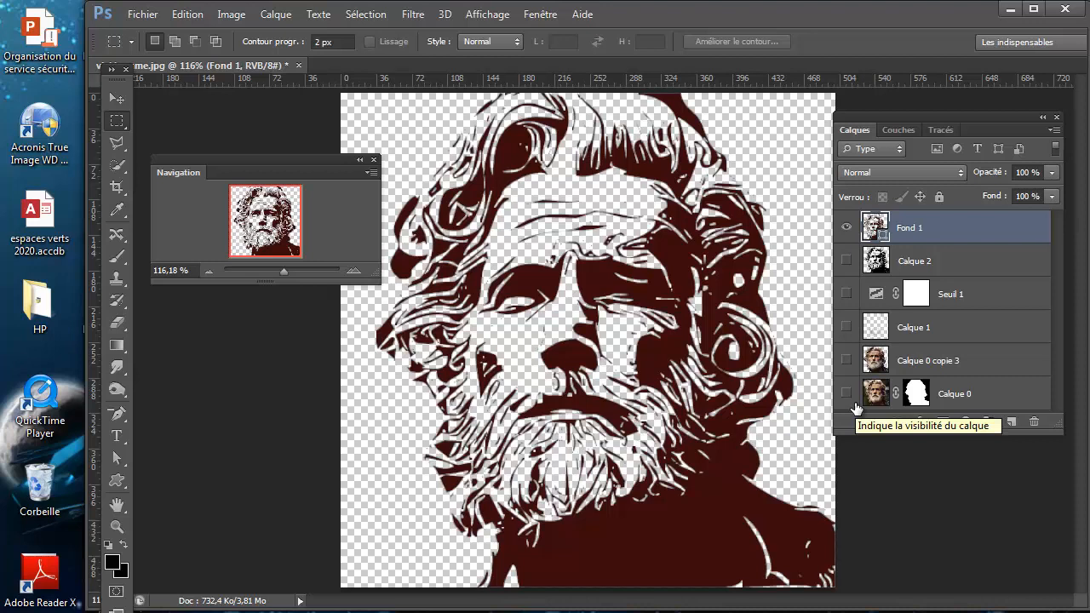
Add a white ffffff solid colour fill layer directly beneath the dark red-brown portrait shape layer
click(1005, 269)
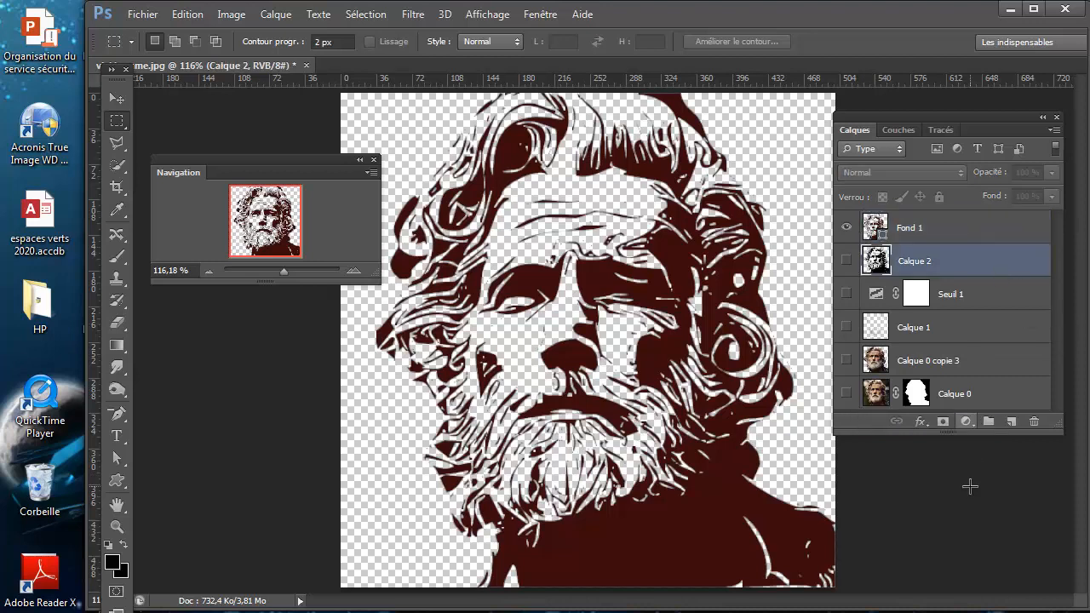
click(1011, 422)
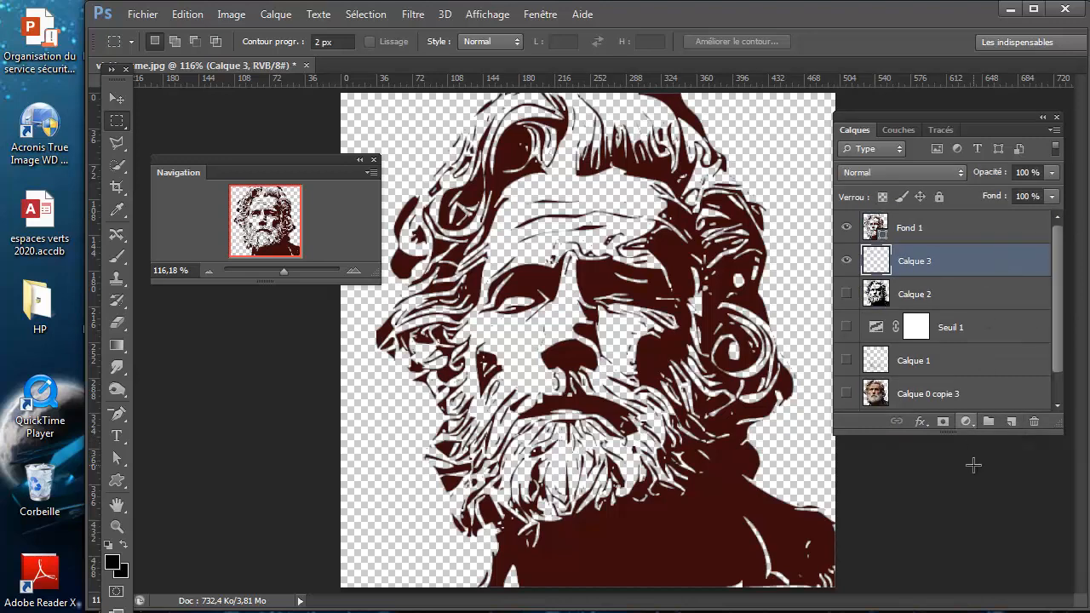
click(966, 421)
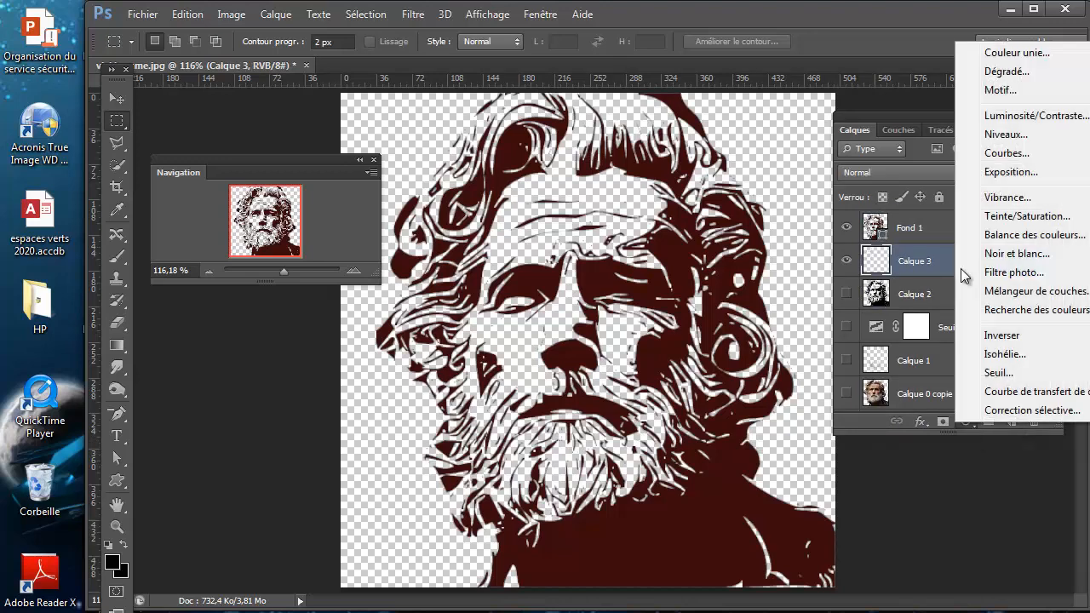
click(1001, 52)
click(379, 501)
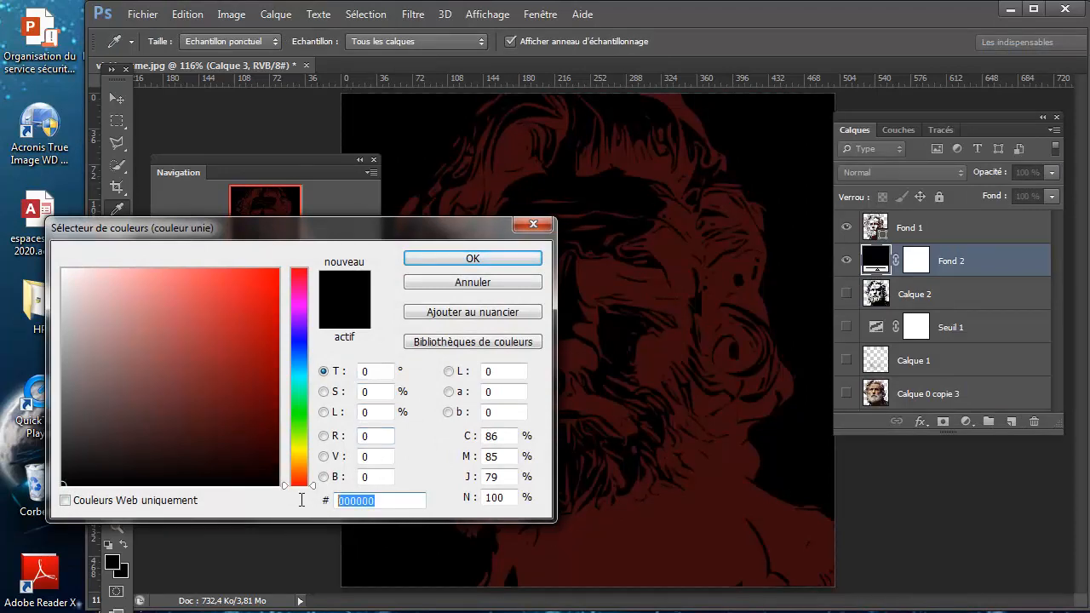
text(ffff)
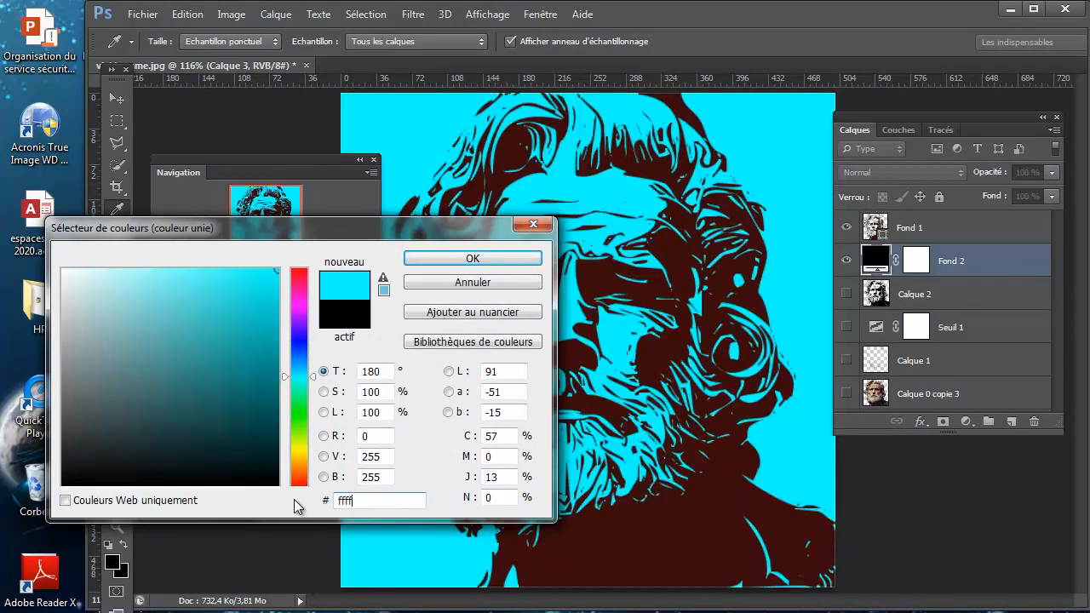
text(ff)
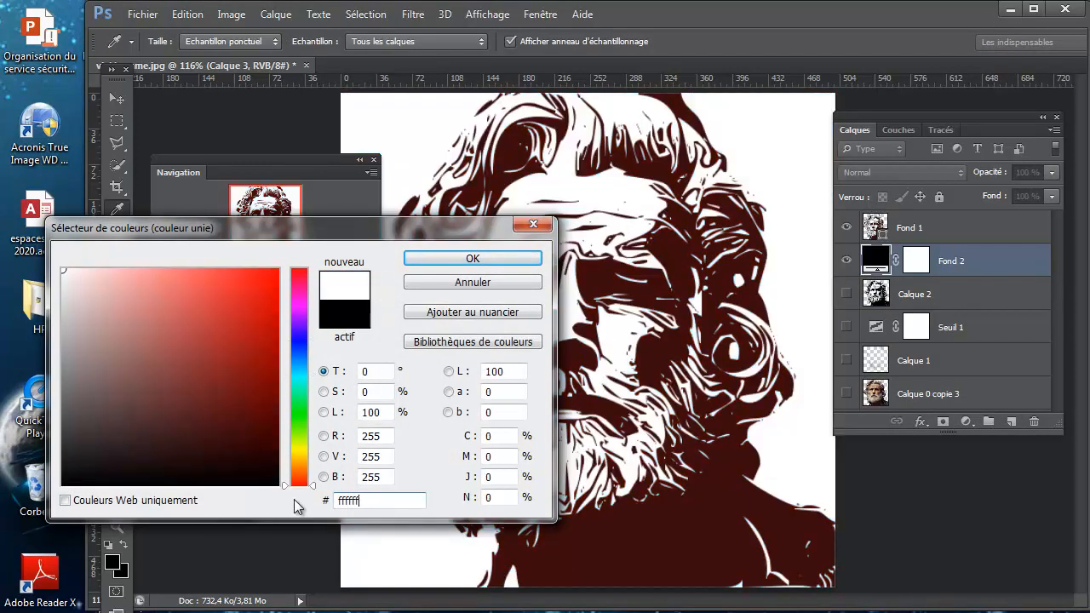
click(484, 258)
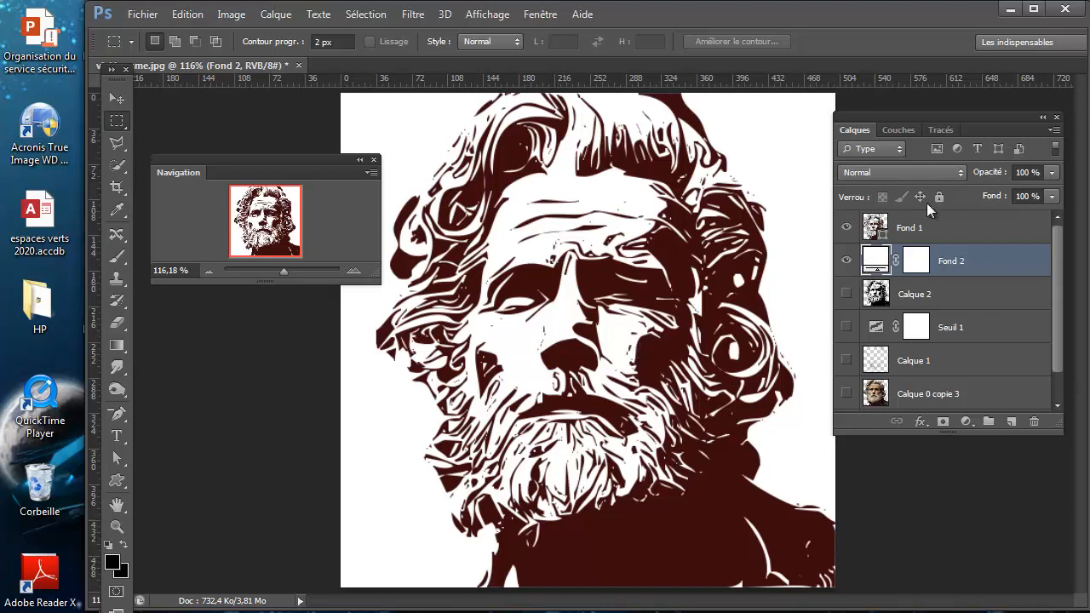
Try shrinking, moving and enlarging the portrait shape layer Fond 1 with Free Transform, and cancel the transformation
click(944, 228)
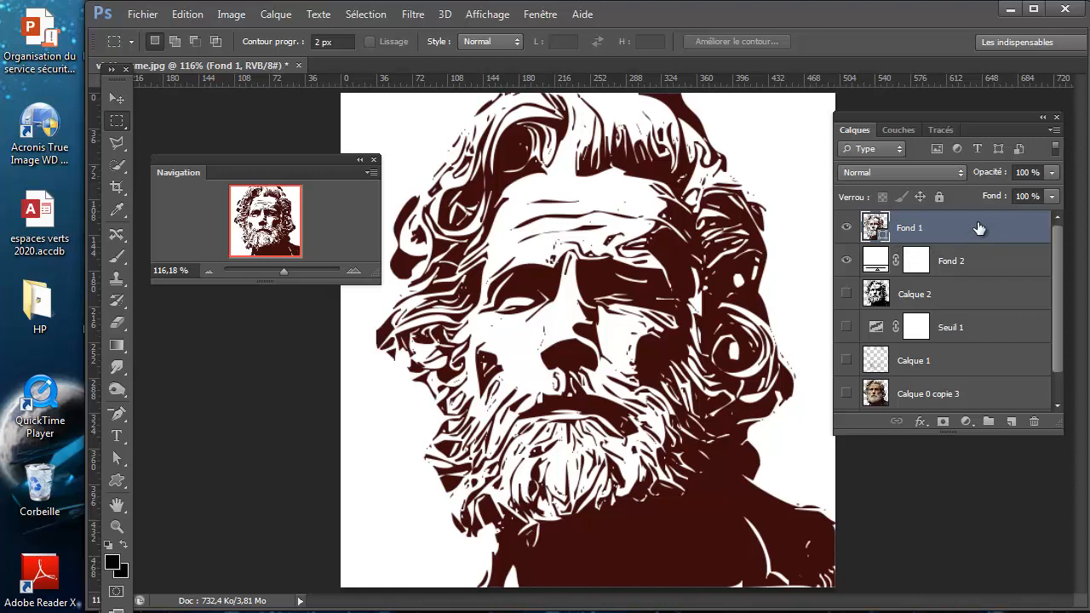
key(ctrl+t)
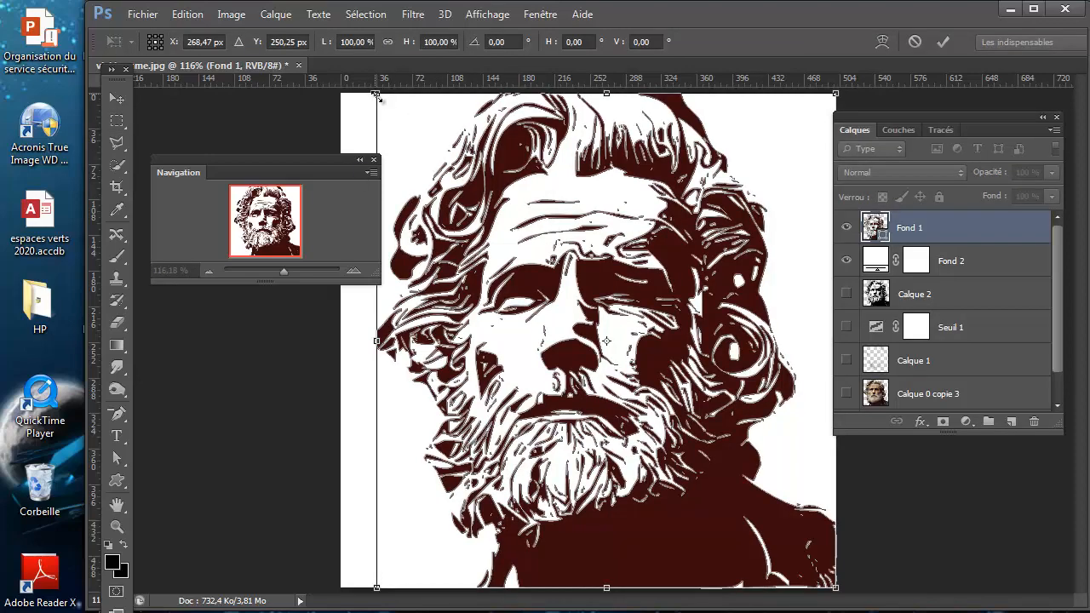
drag(377, 96, 508, 292)
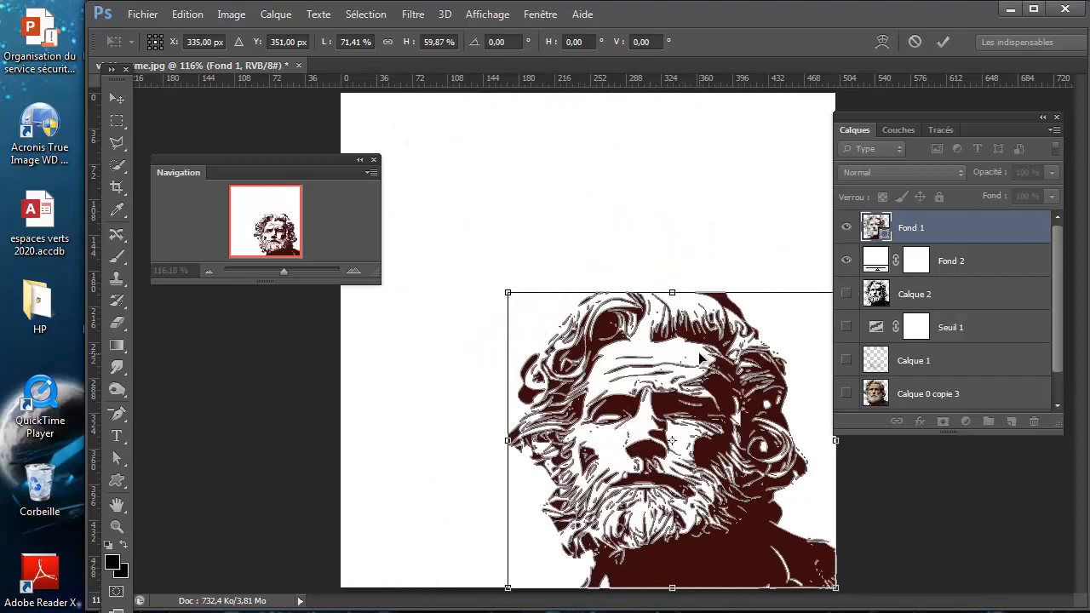
drag(699, 352, 604, 186)
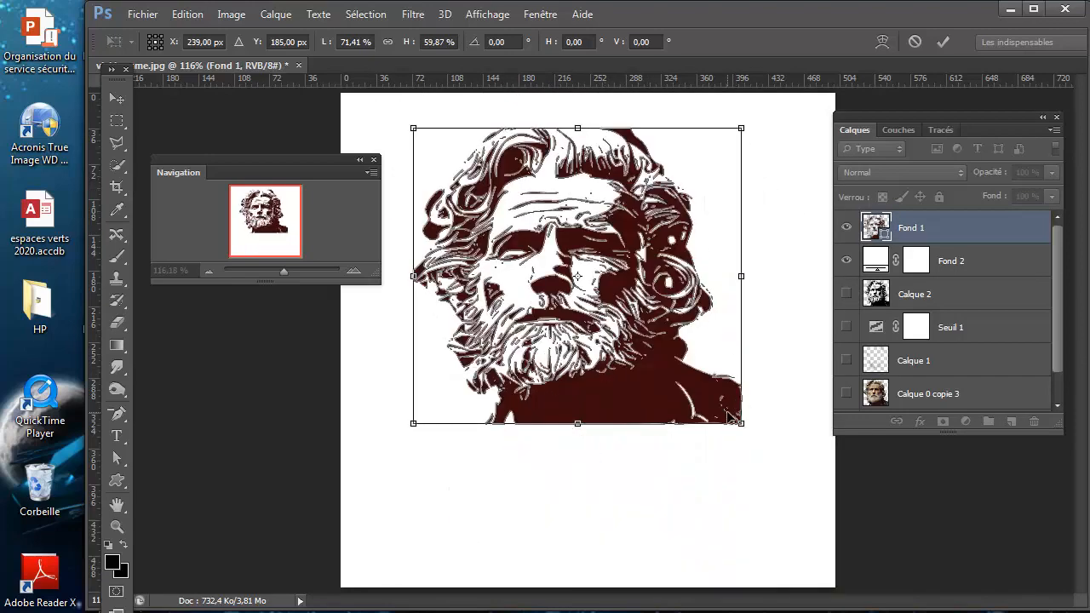
drag(740, 276, 705, 276)
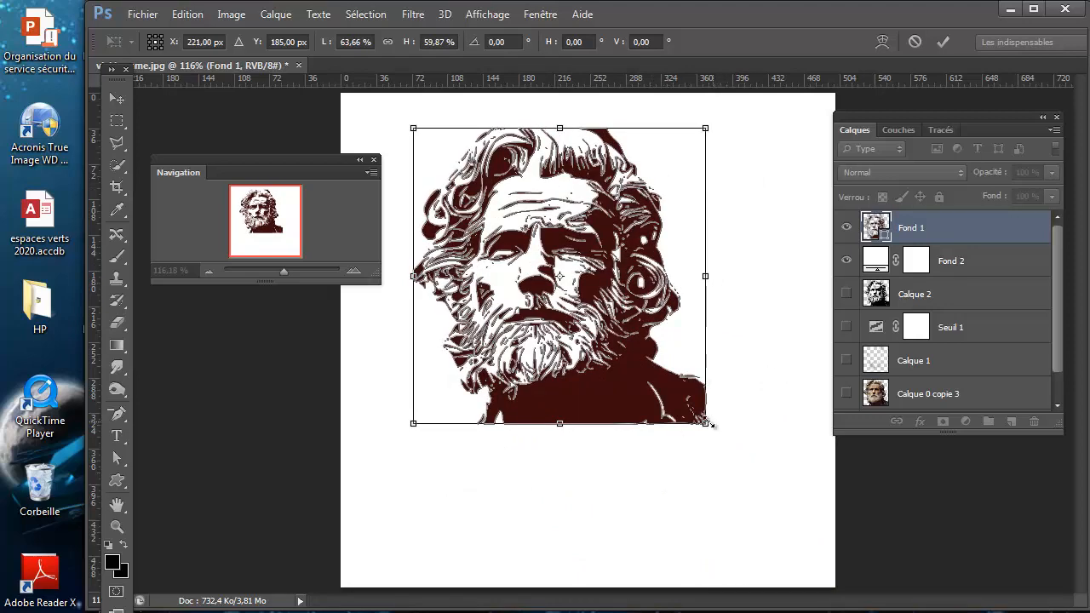
drag(702, 422, 981, 608)
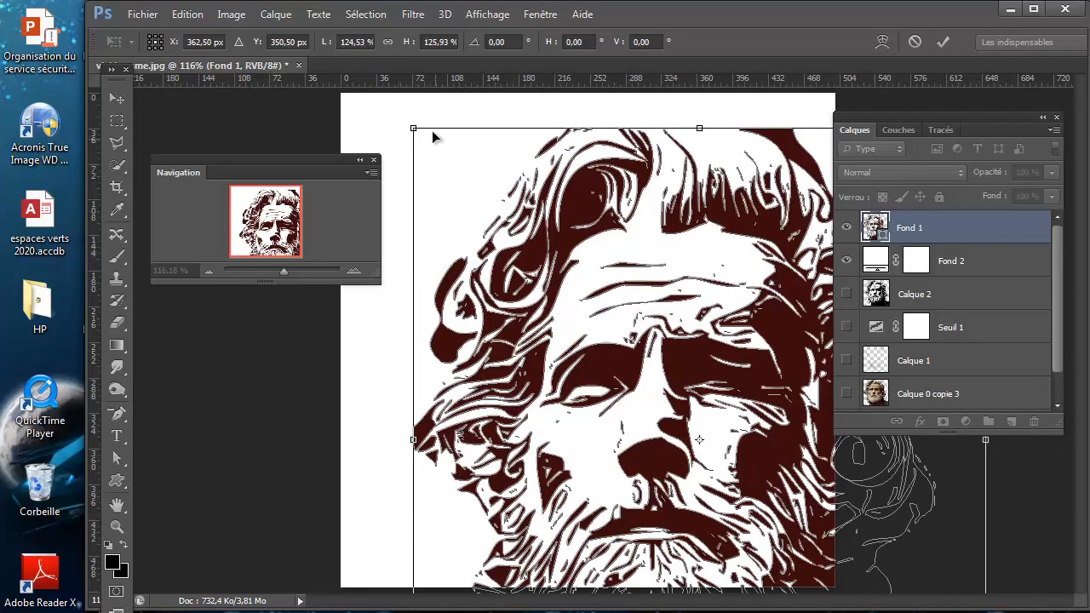
drag(413, 128, 279, 12)
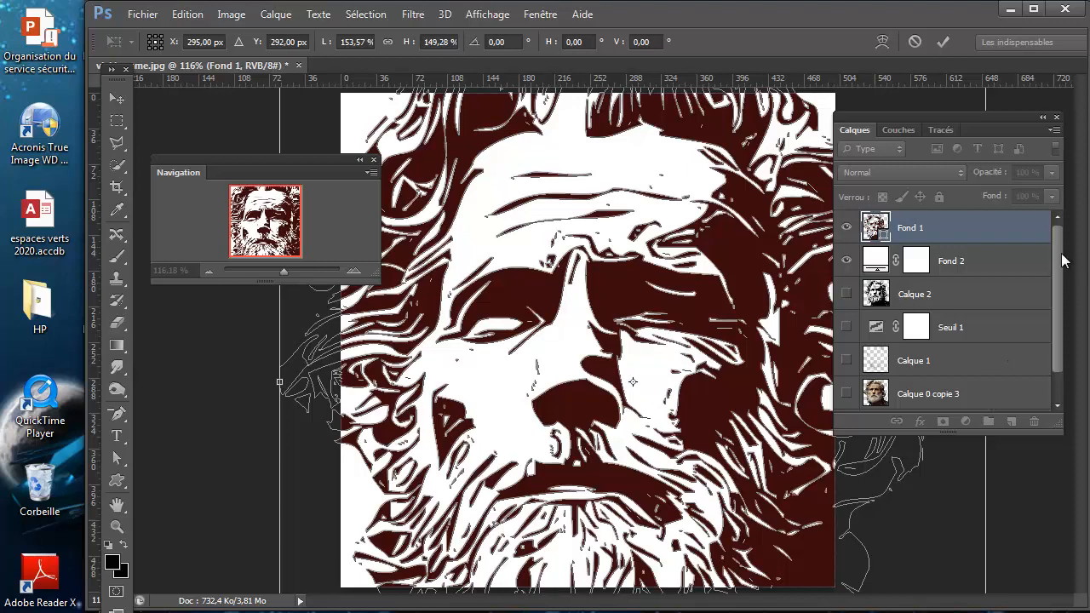
click(915, 40)
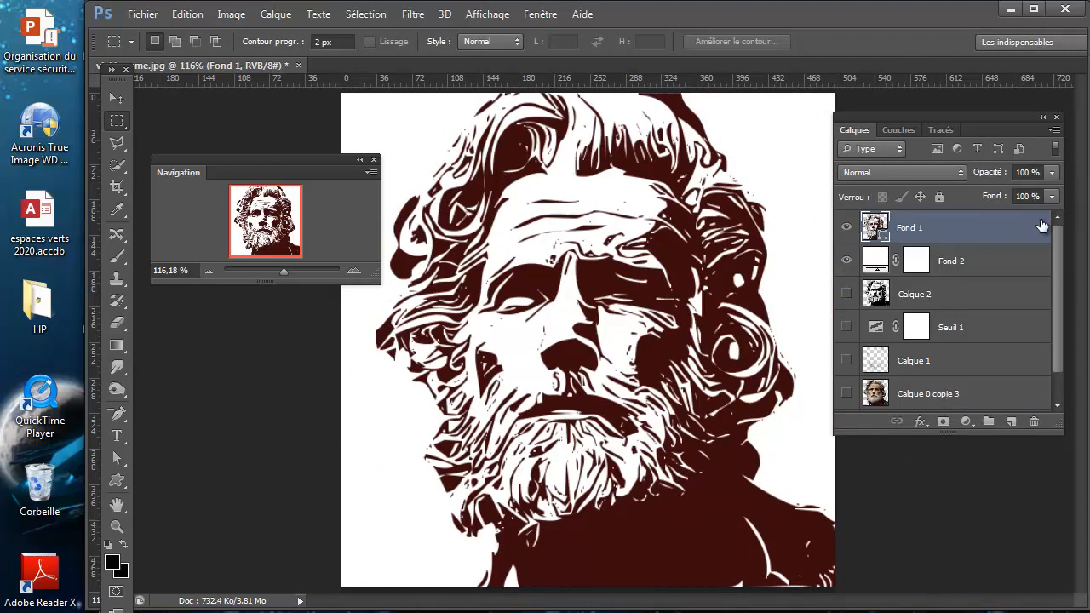
Try dark blue, dark purple and light grey fills on the portrait shape, and settle on black
click(118, 460)
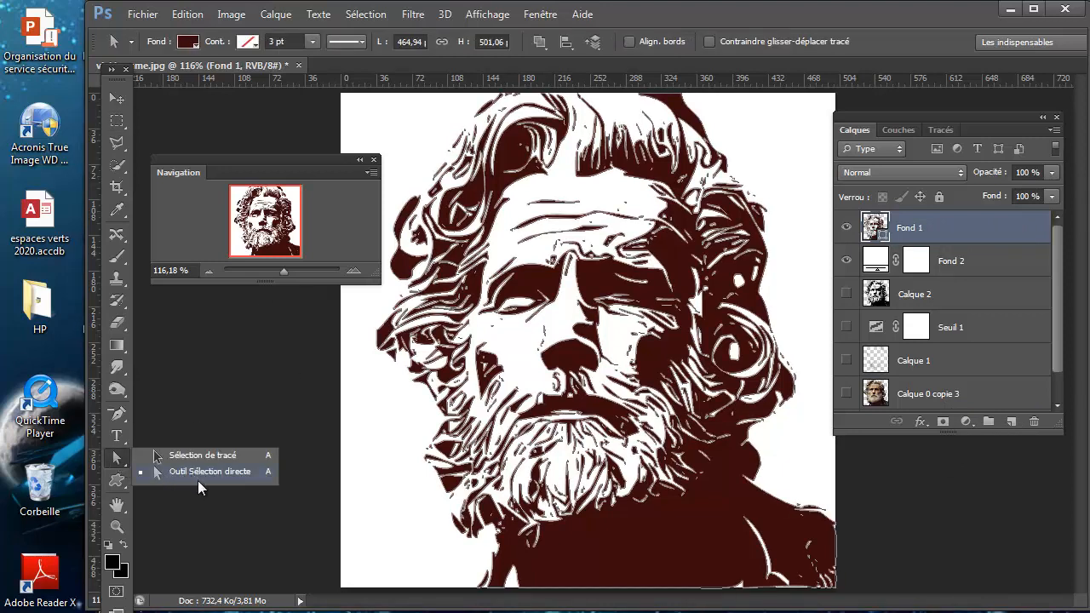
click(188, 39)
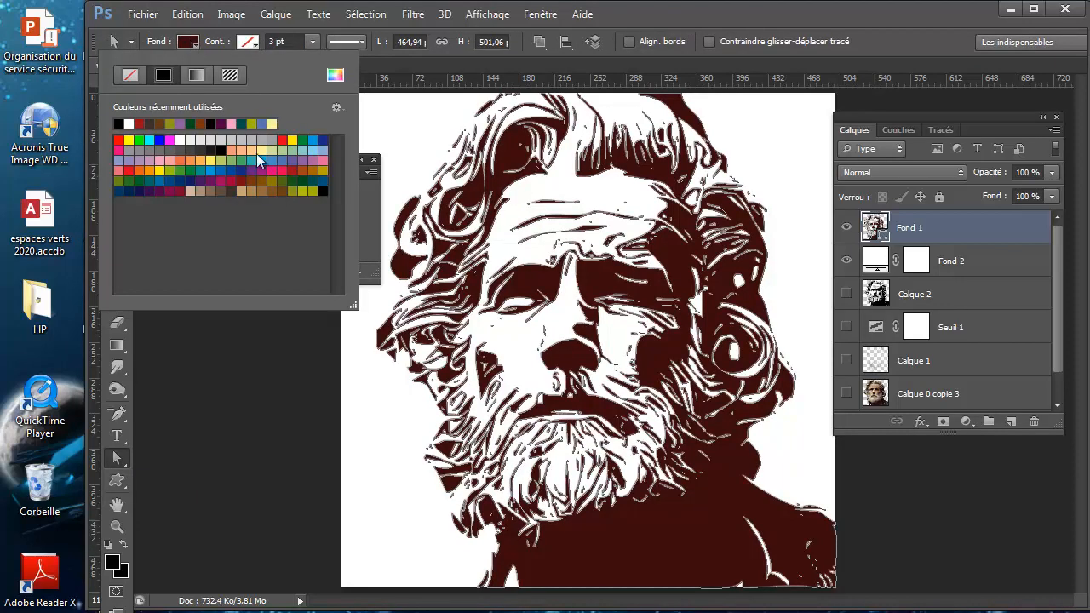
click(327, 142)
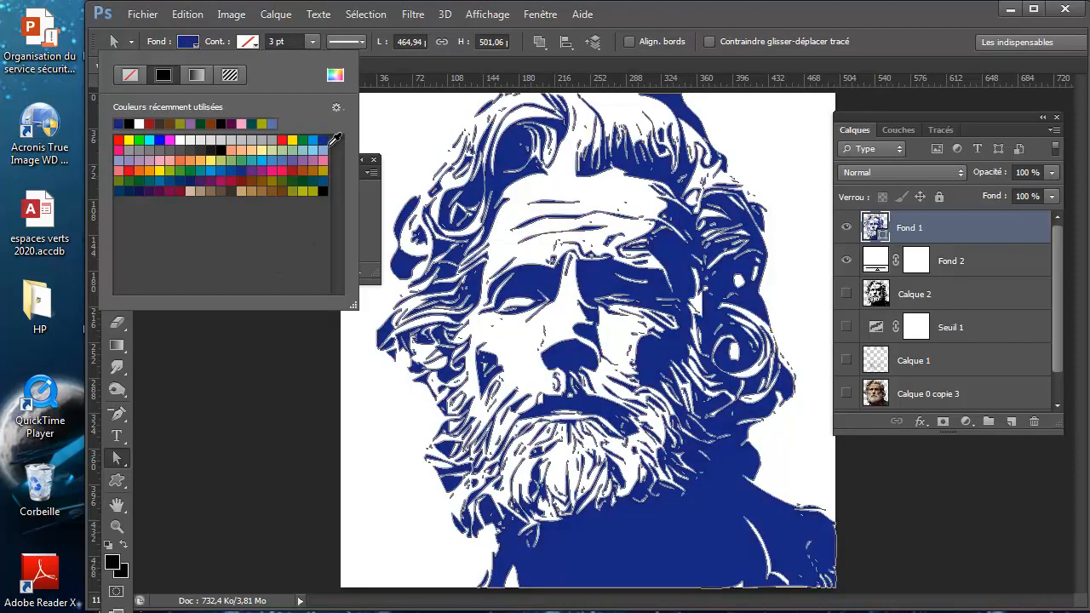
click(149, 191)
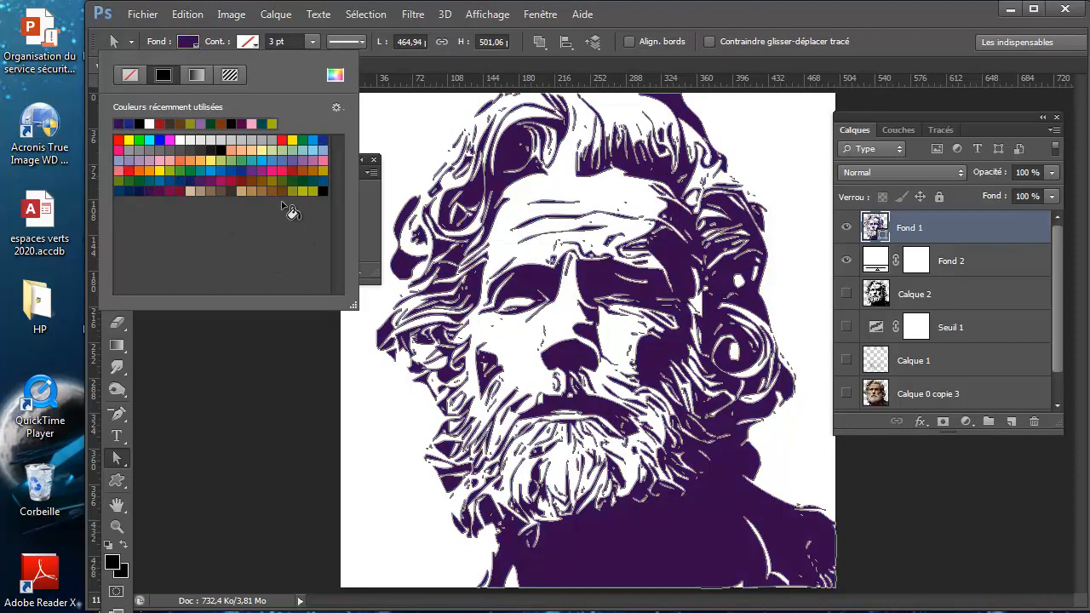
click(221, 141)
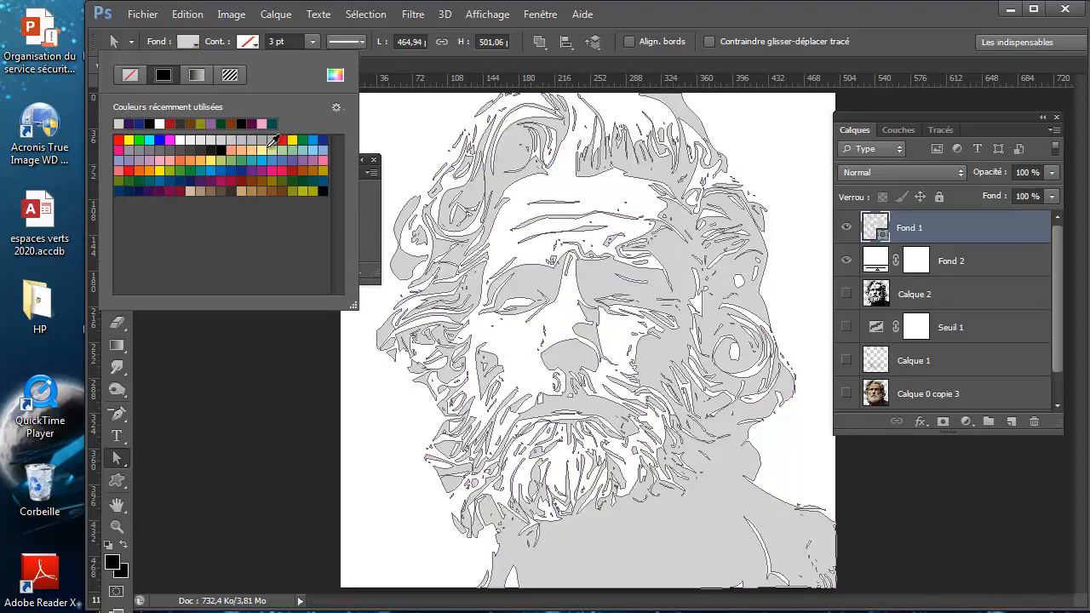
click(323, 191)
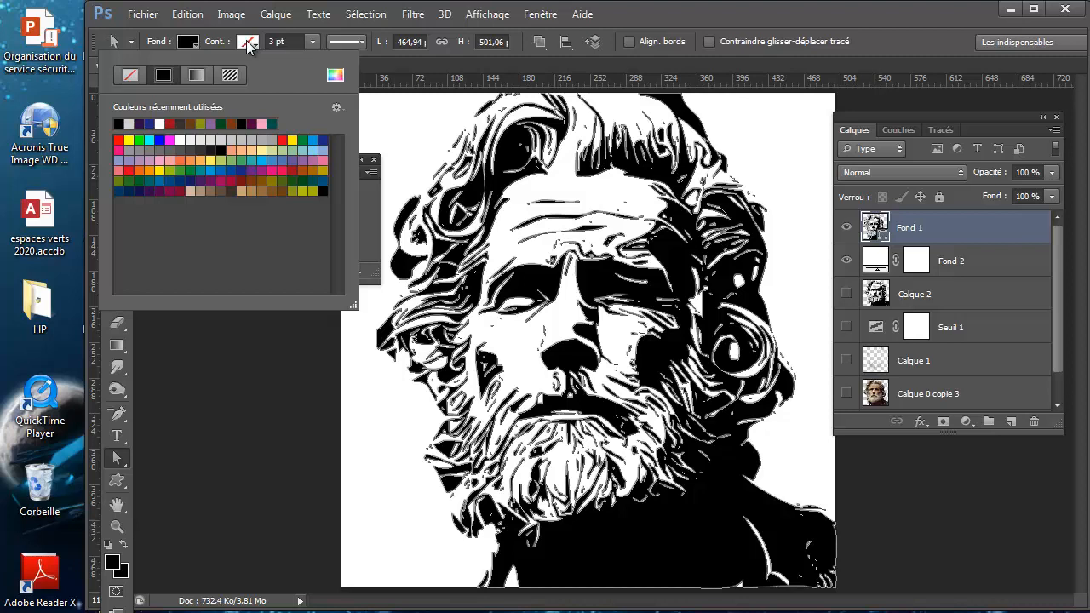
Try dark red, green and bright red 3 pt outlines on the portrait shape, and remove the outline
click(247, 43)
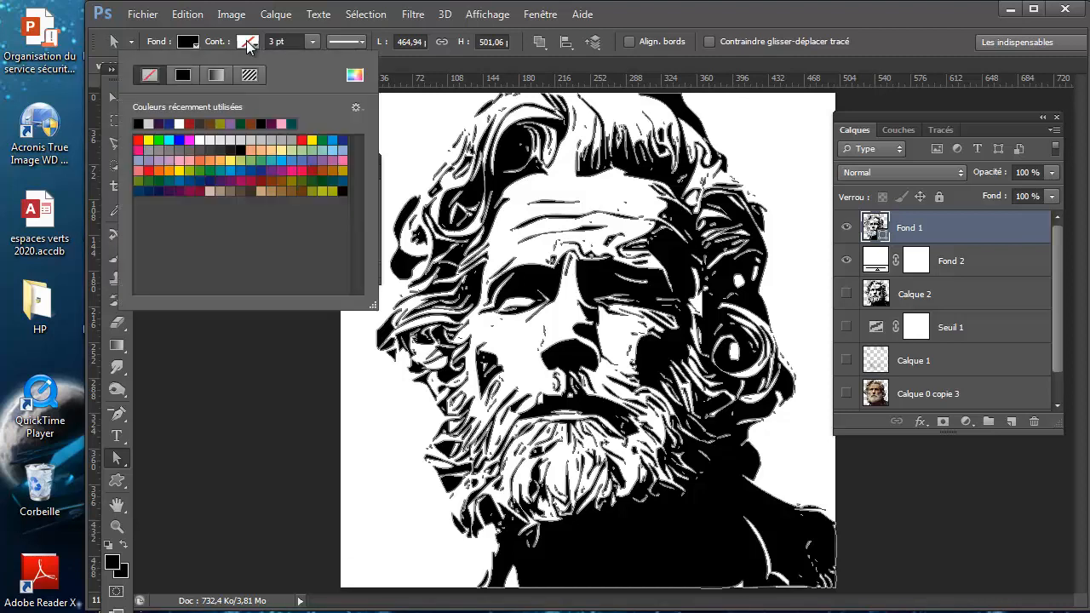
click(204, 190)
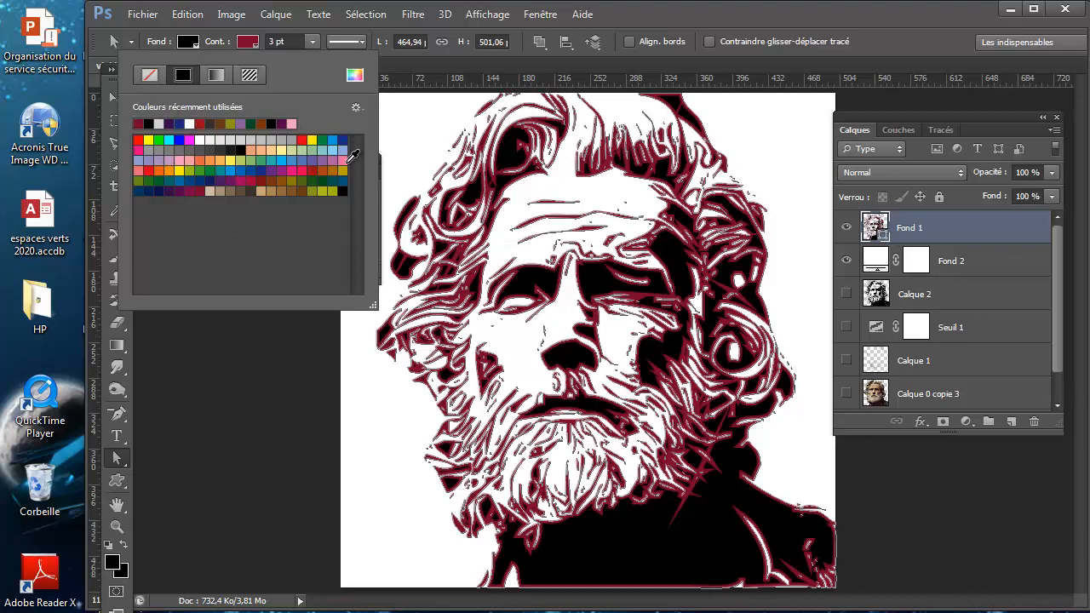
click(323, 139)
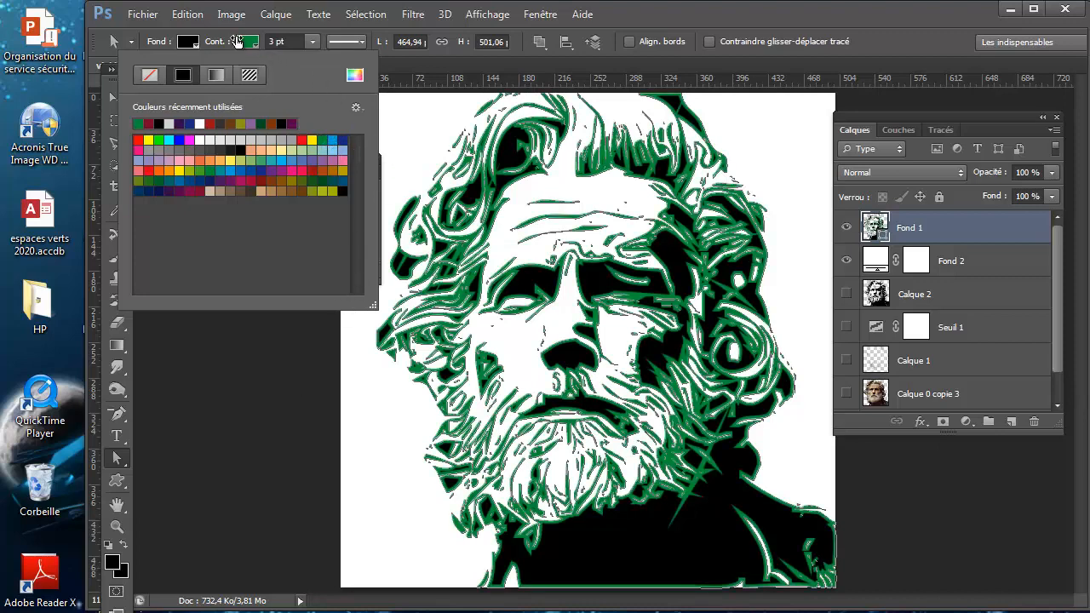
click(188, 42)
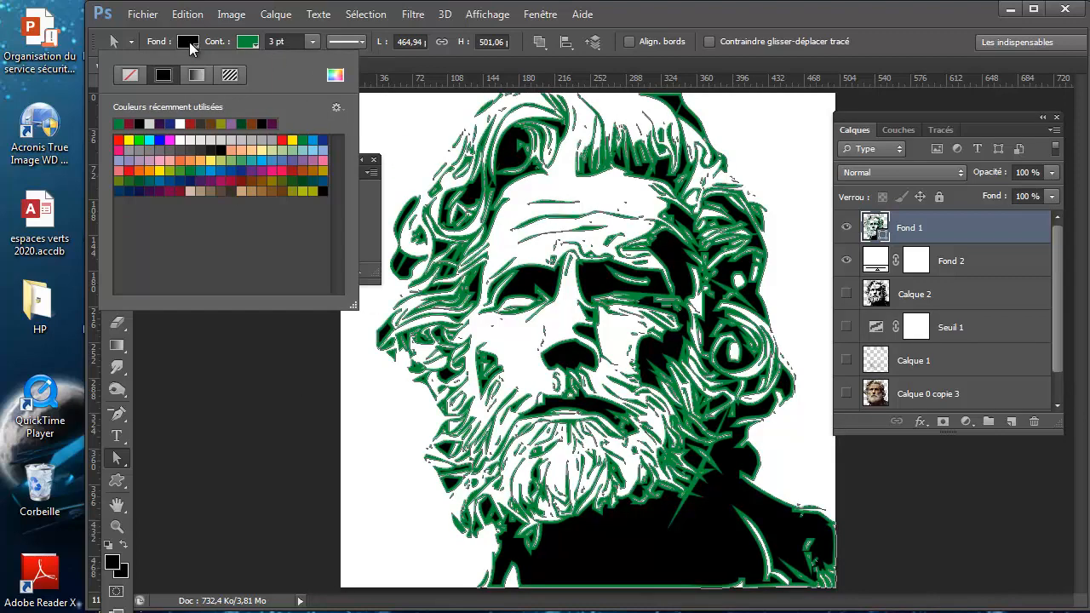
click(247, 43)
click(248, 42)
click(309, 139)
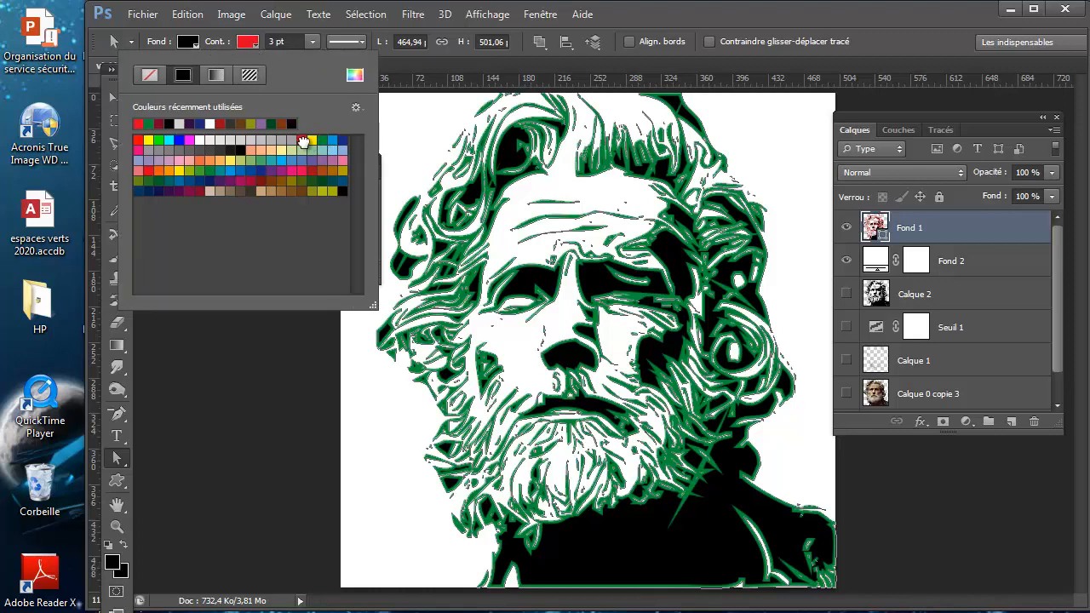
click(254, 264)
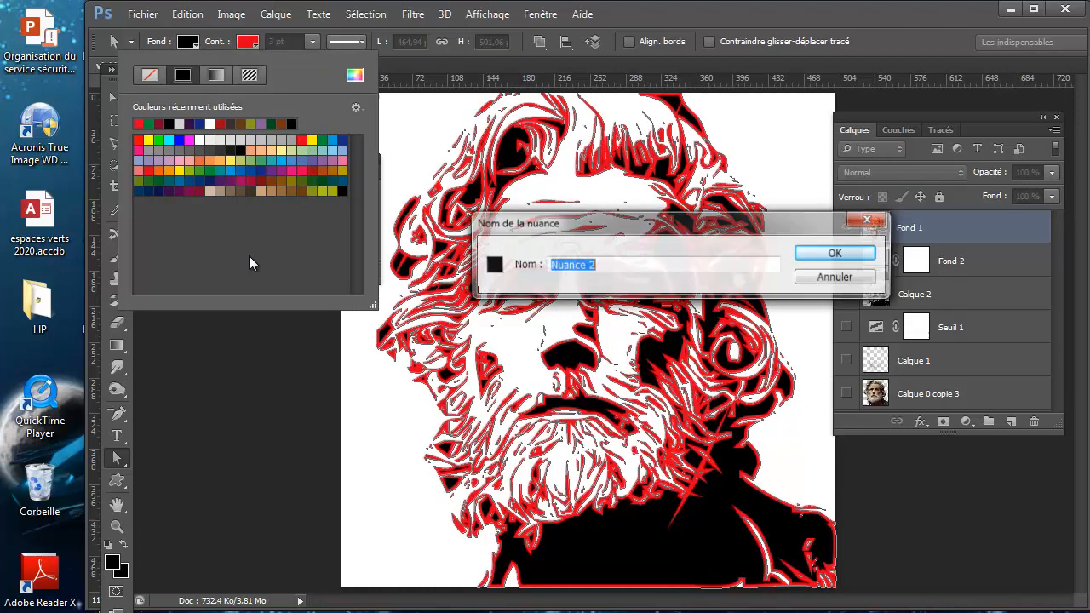
click(831, 255)
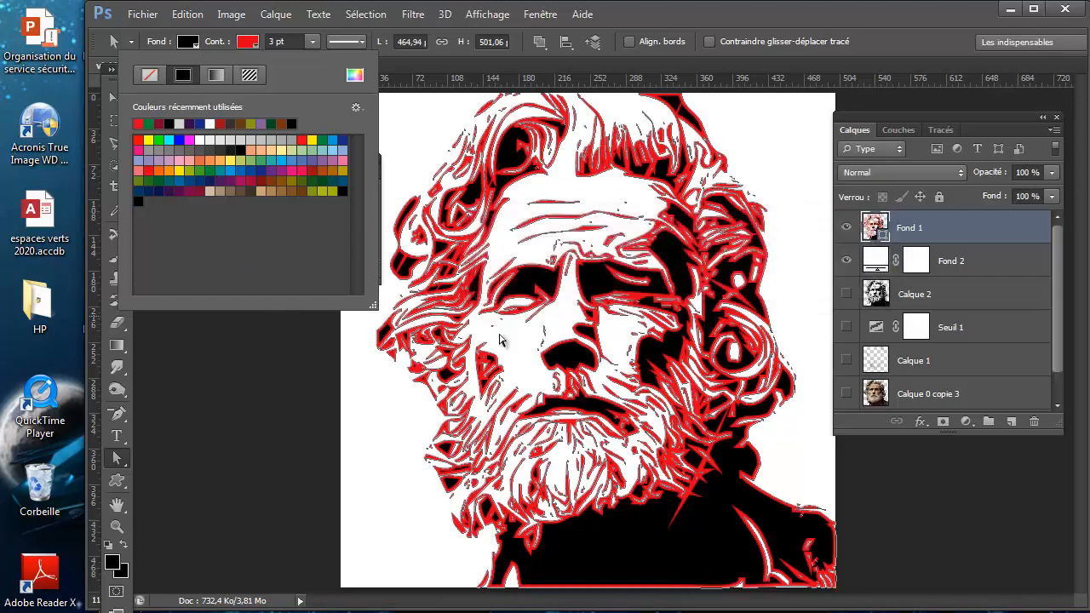
click(262, 47)
click(244, 45)
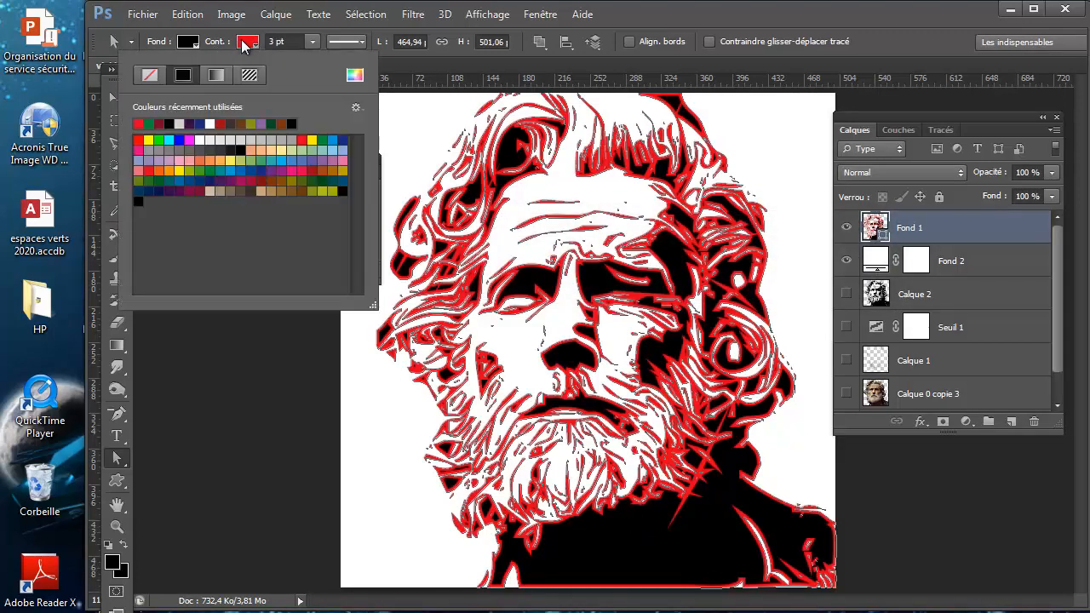
click(150, 75)
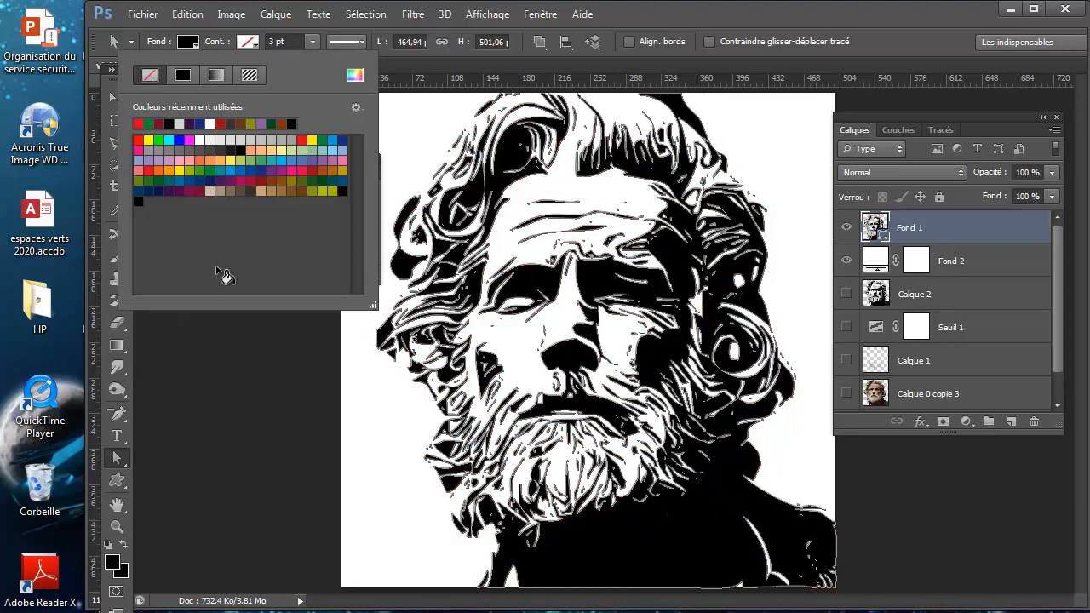
Test the dark red outline on the portrait shape once more and set its stroke back to none
click(204, 190)
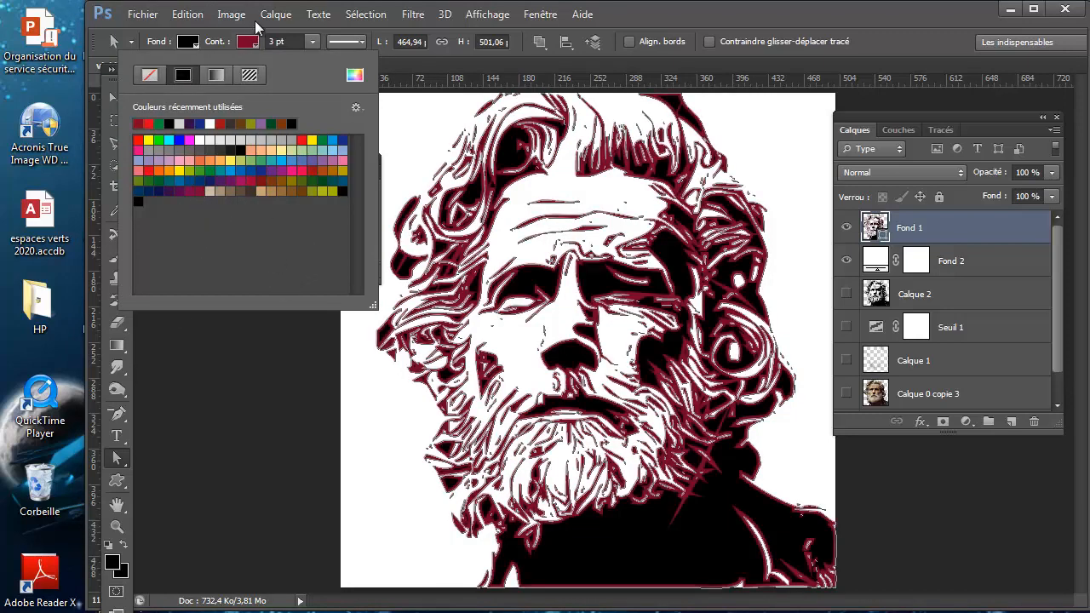
click(247, 46)
click(249, 43)
click(149, 75)
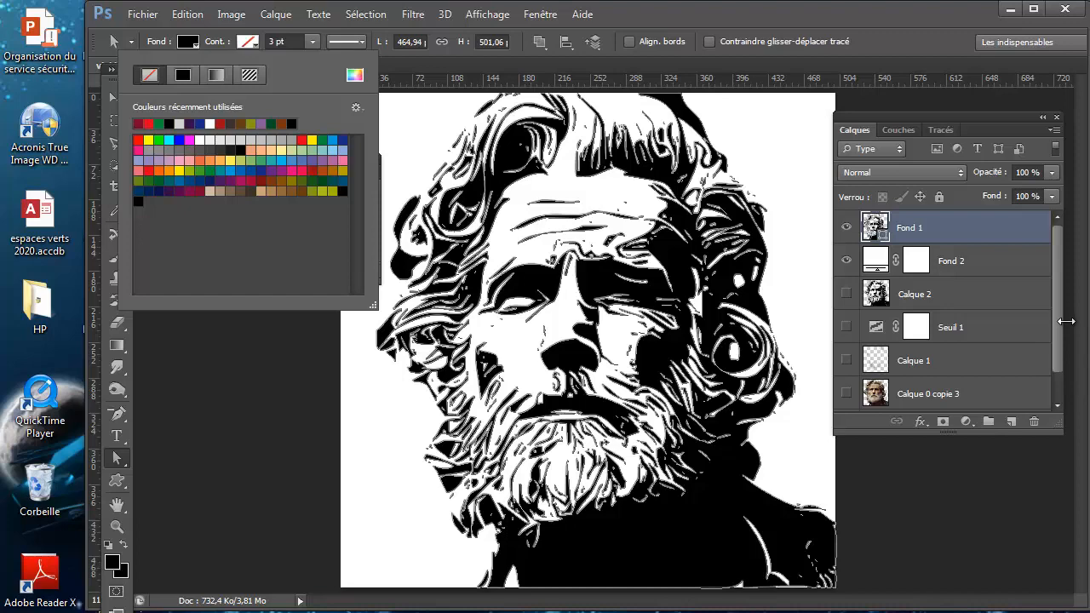
Export the path of the shape Fond 1 to an Illustrator file named viel hommetuto.ai in the vector folder
click(151, 18)
mouse_move(234, 331)
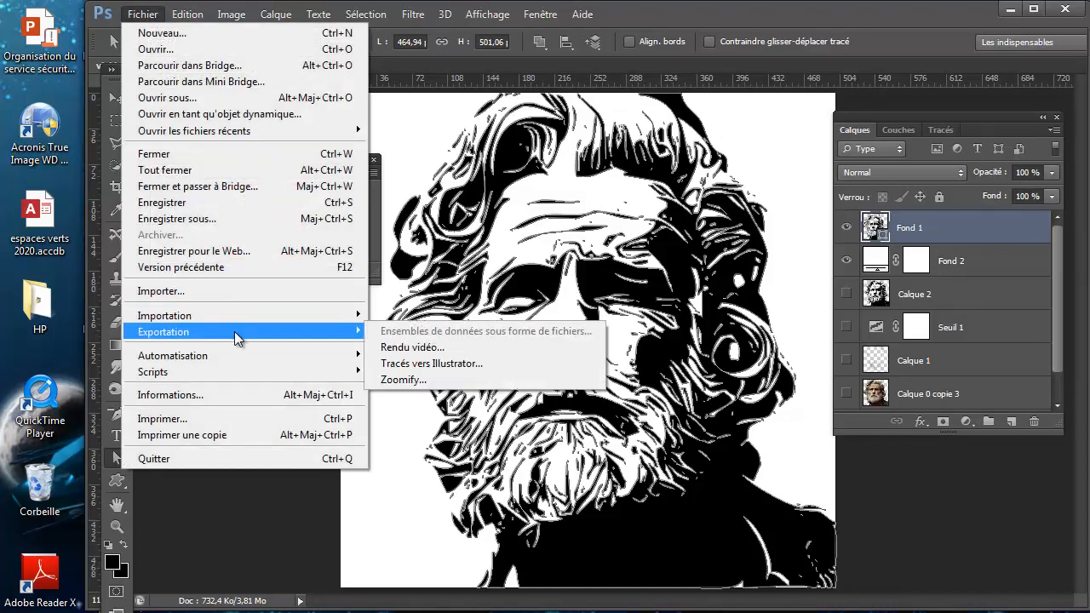
click(427, 365)
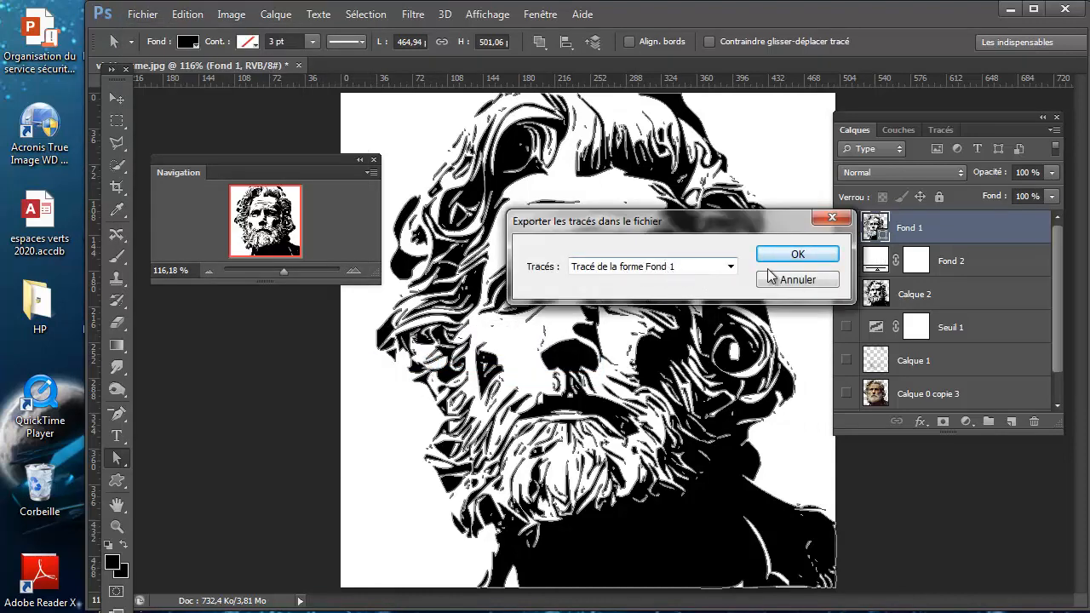
click(792, 254)
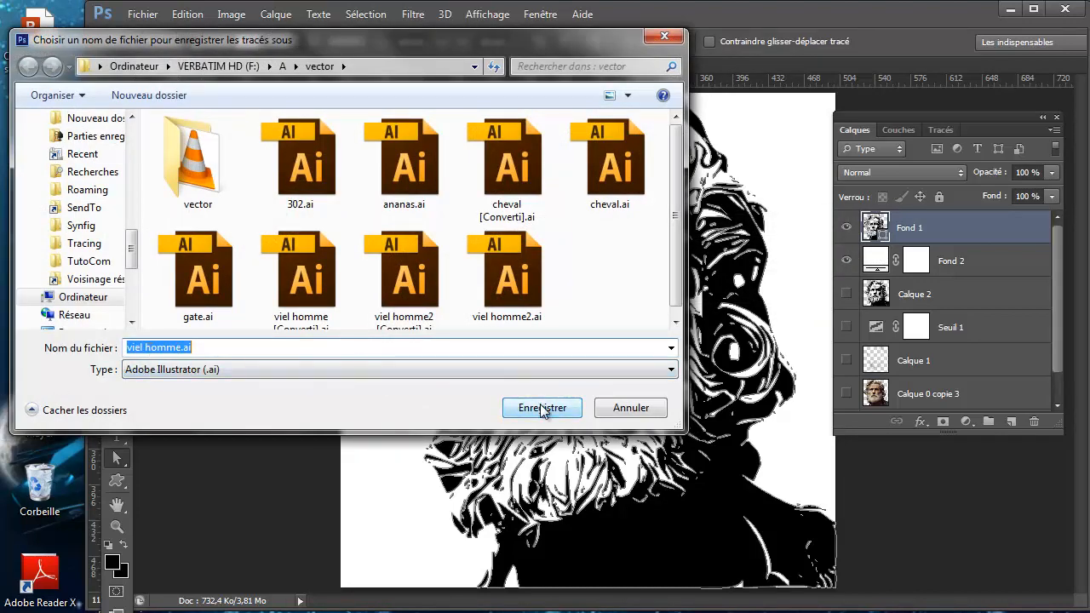
click(181, 347)
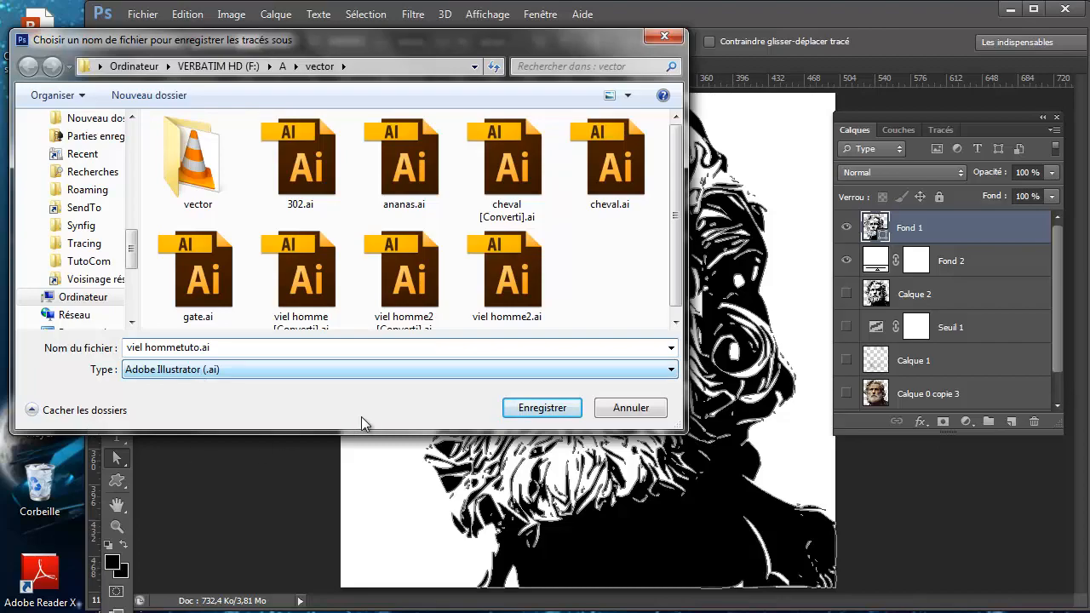
key(Return)
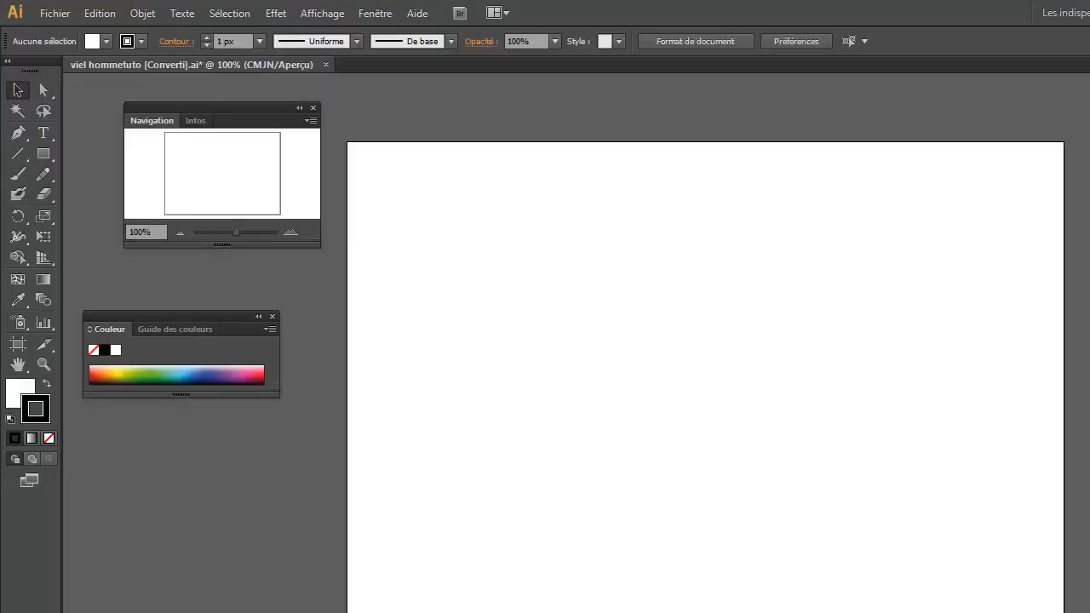
In Illustrator, select all the imported portrait paths, fill them with dark blue, and deselect them
key(ctrl+a)
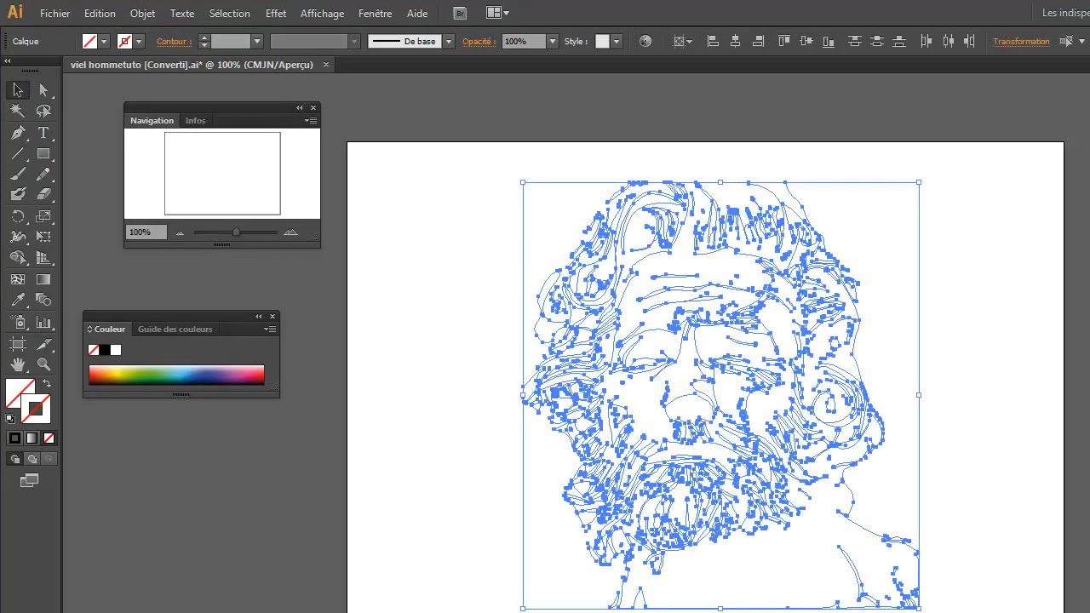
click(20, 394)
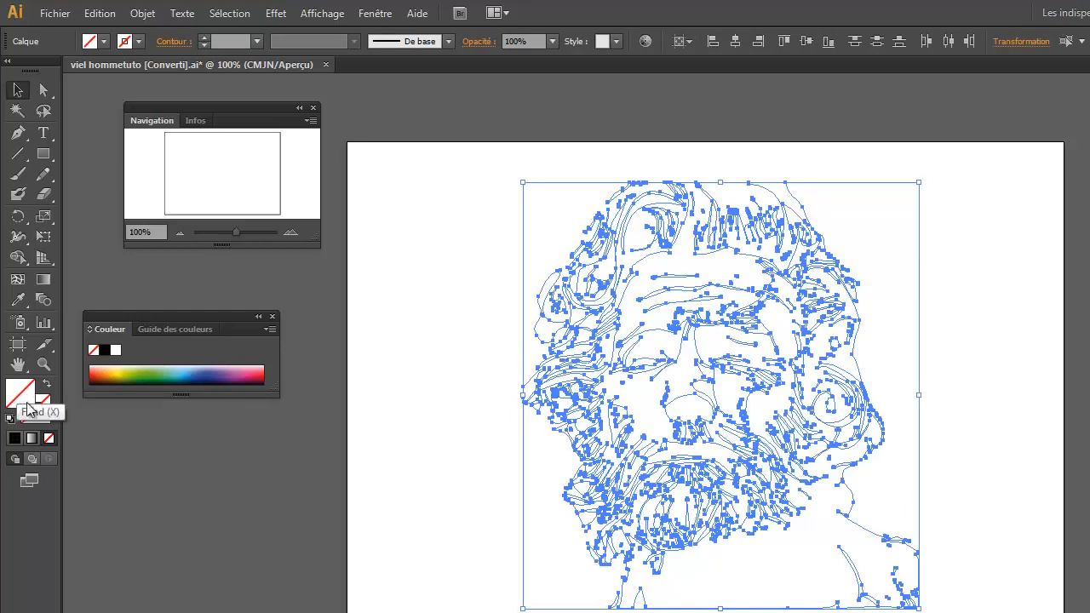
click(218, 375)
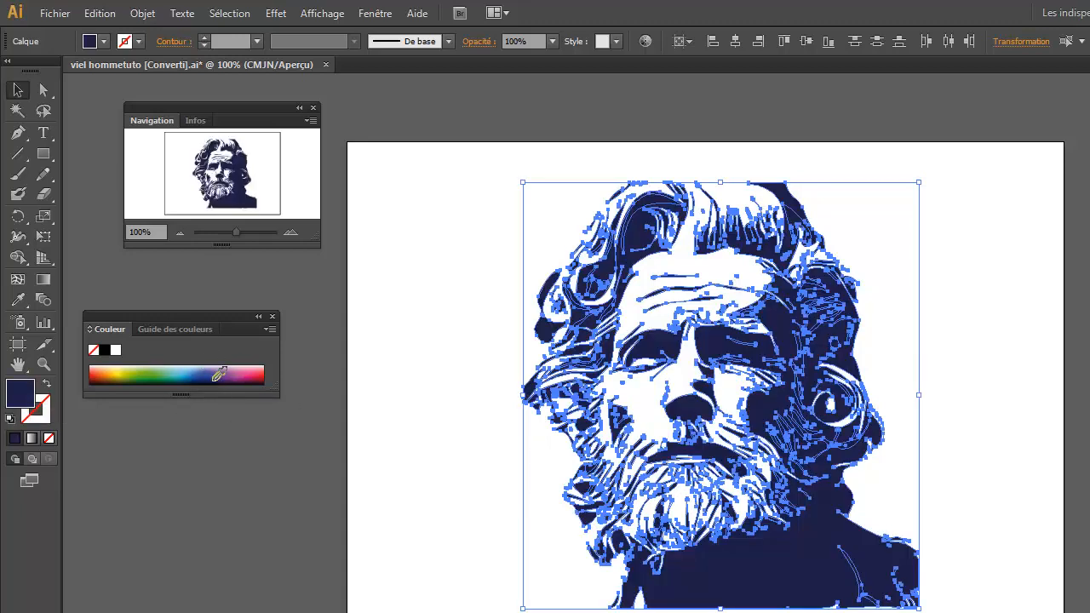
click(428, 542)
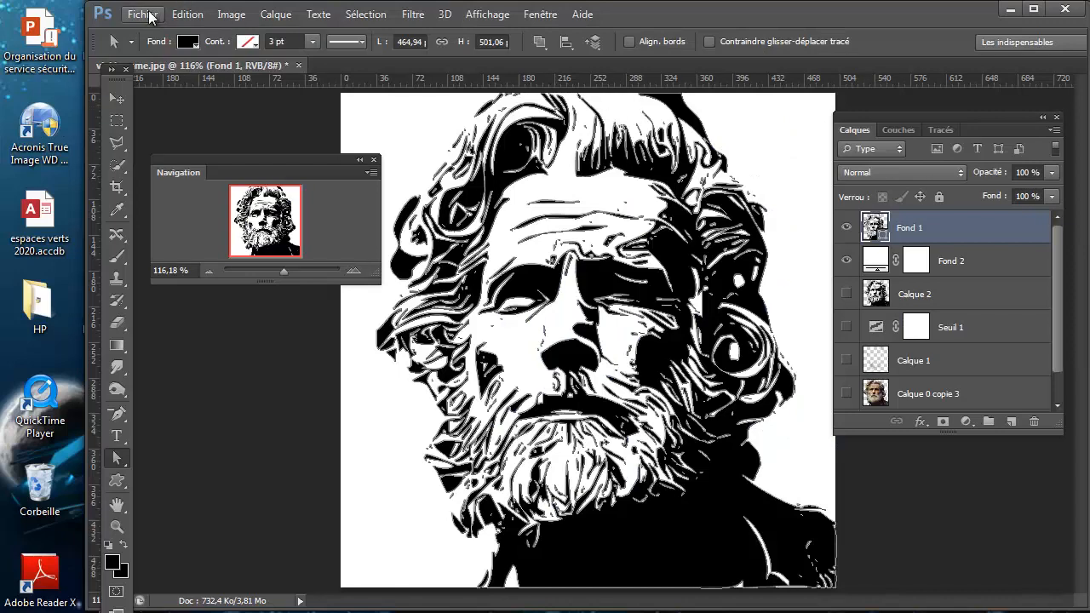
Back in Photoshop, create a new A3 document, 297 × 420 mm at 300 pixels per inch, RGB with a white background
click(145, 17)
click(153, 32)
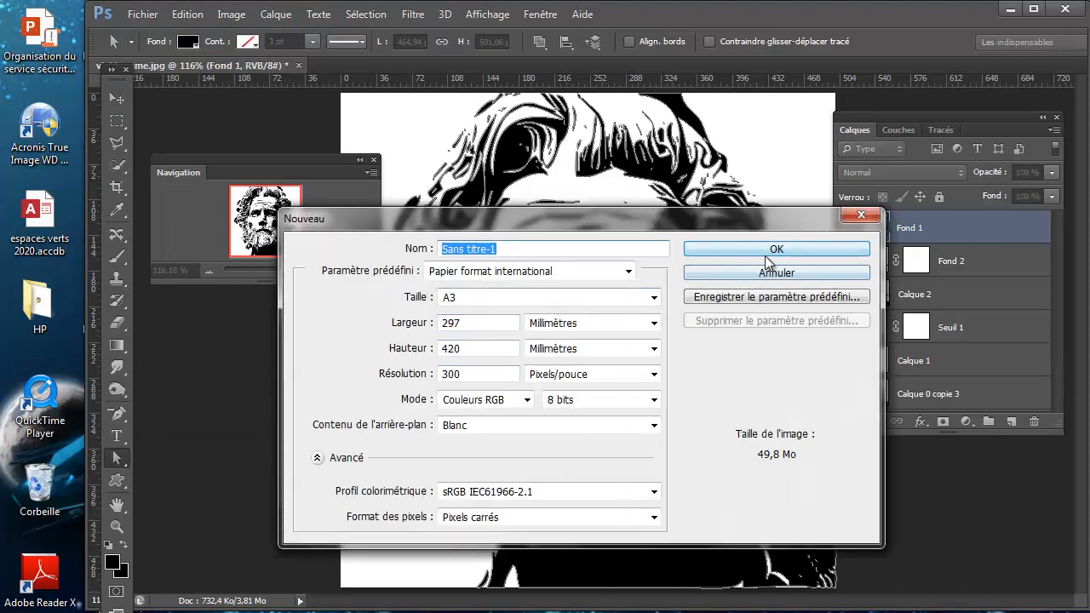
click(768, 251)
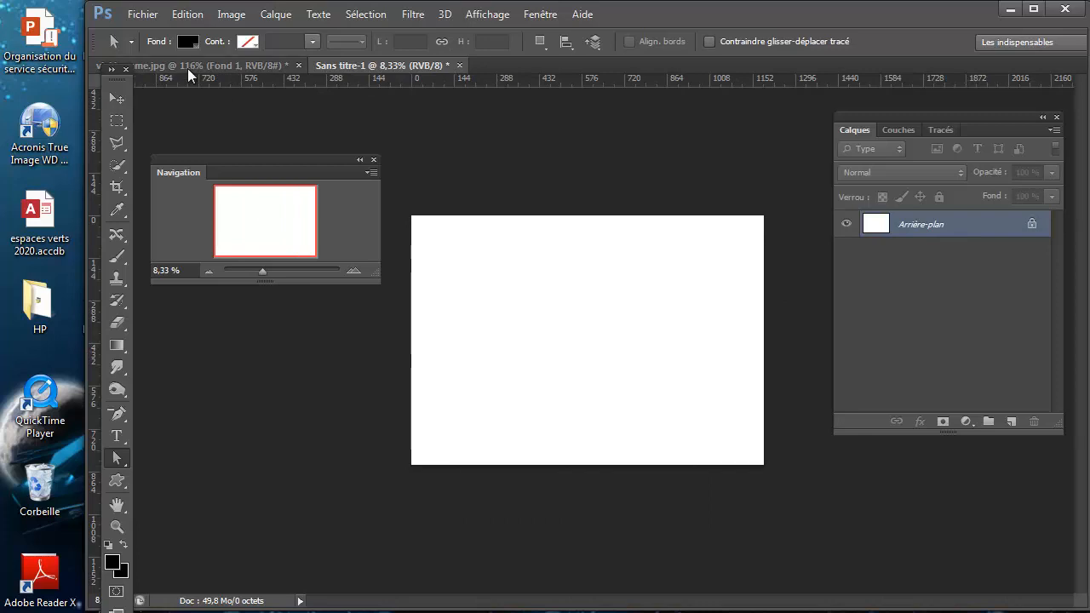
Hide layers Fond 1 and Fond 2 in the portrait document and duplicate layer Calque 2 into the document Sans titre-1
click(189, 71)
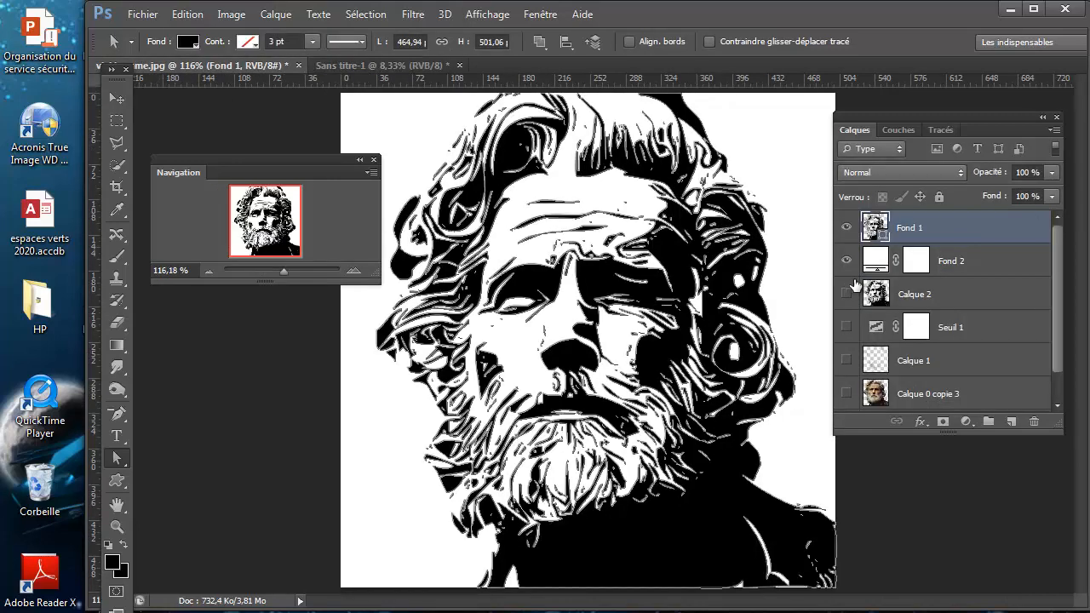
click(979, 269)
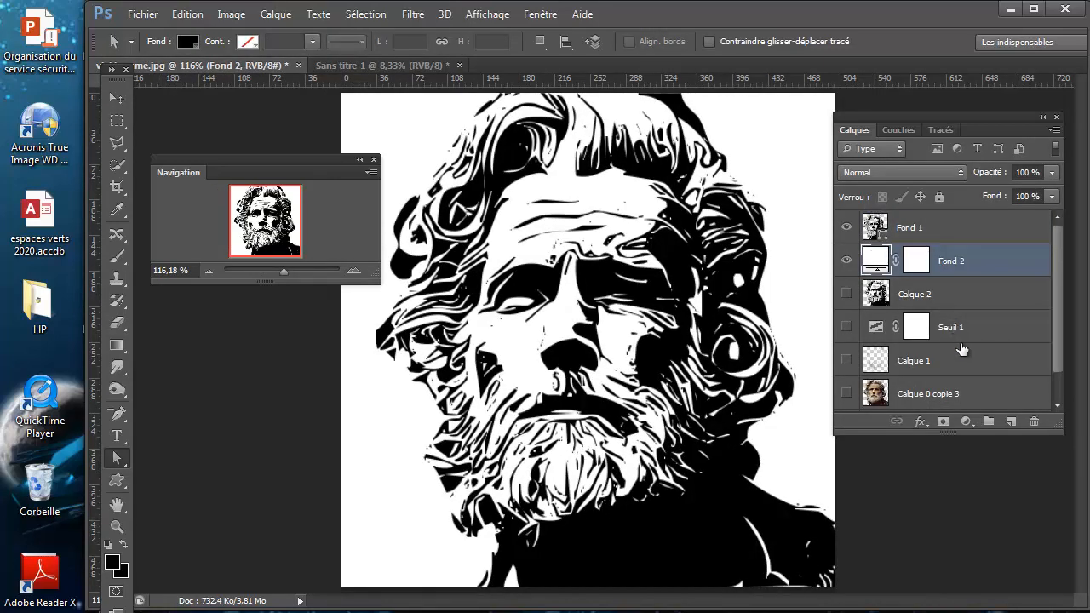
click(955, 296)
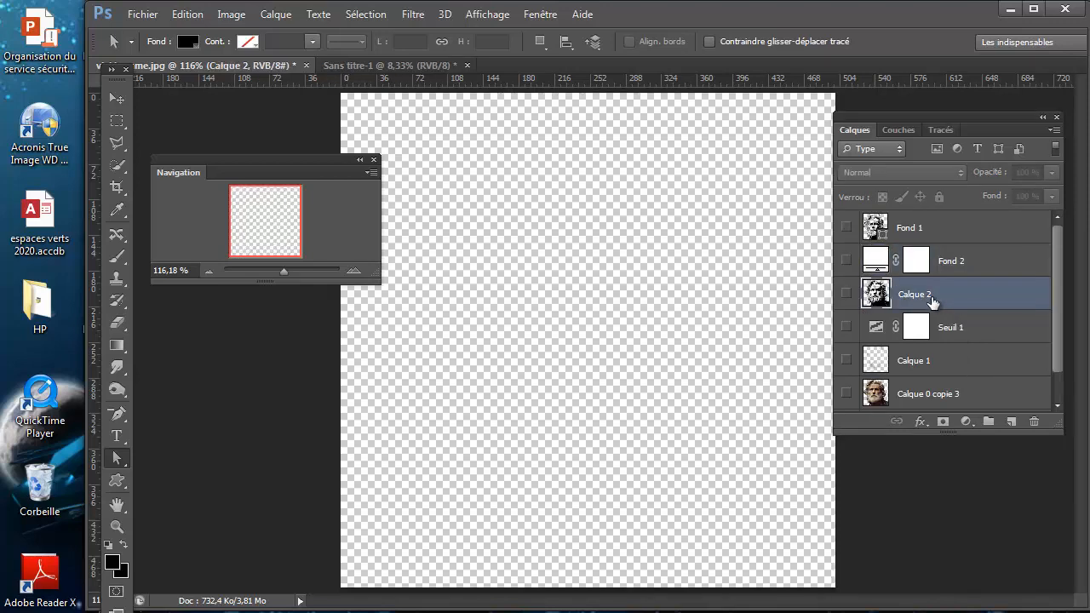
right_click(932, 298)
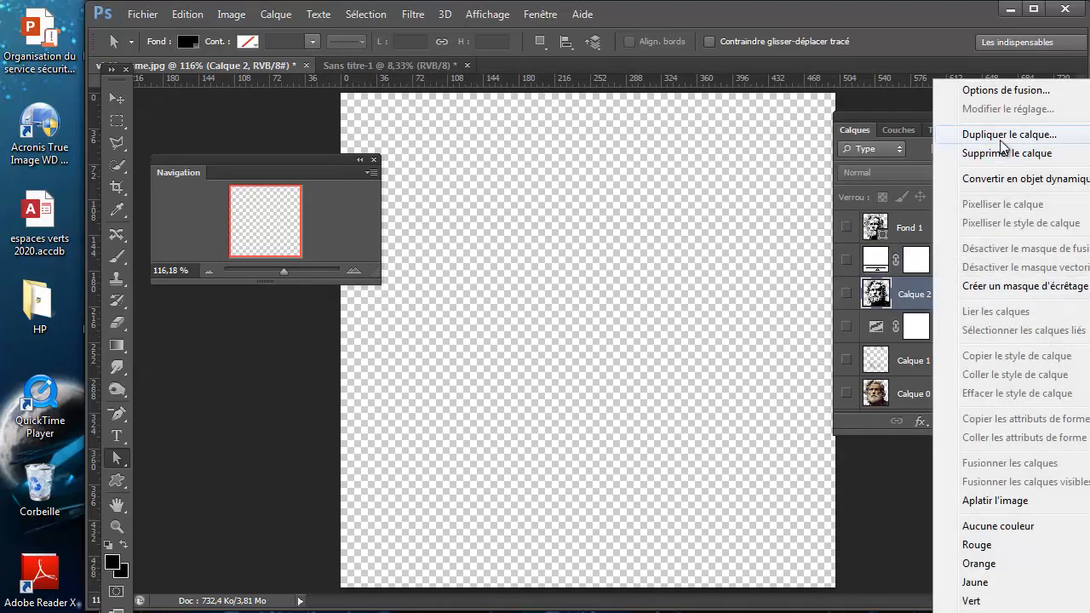
click(984, 135)
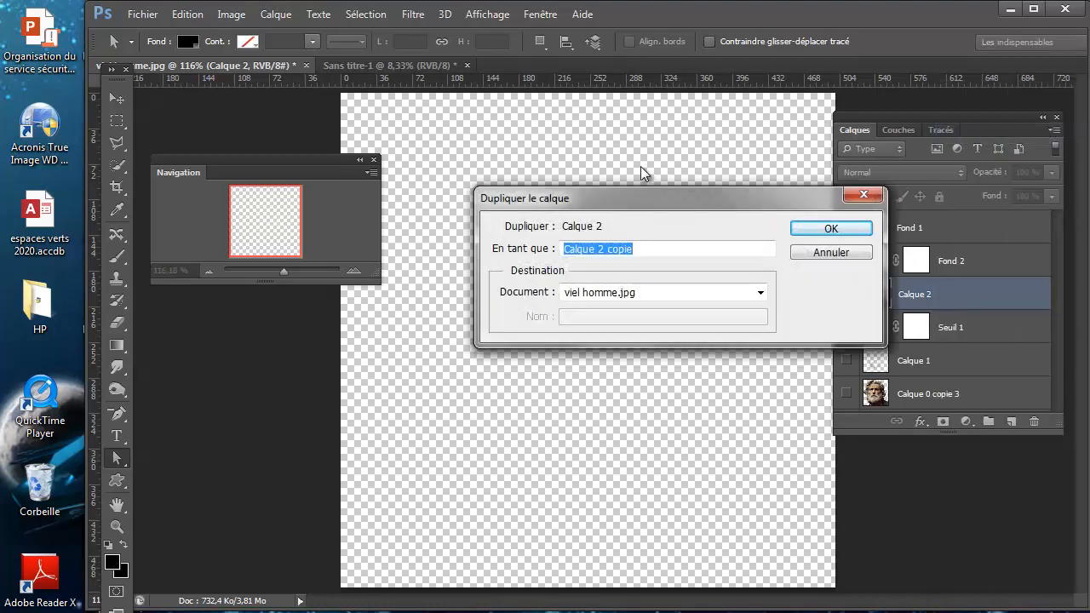
click(761, 292)
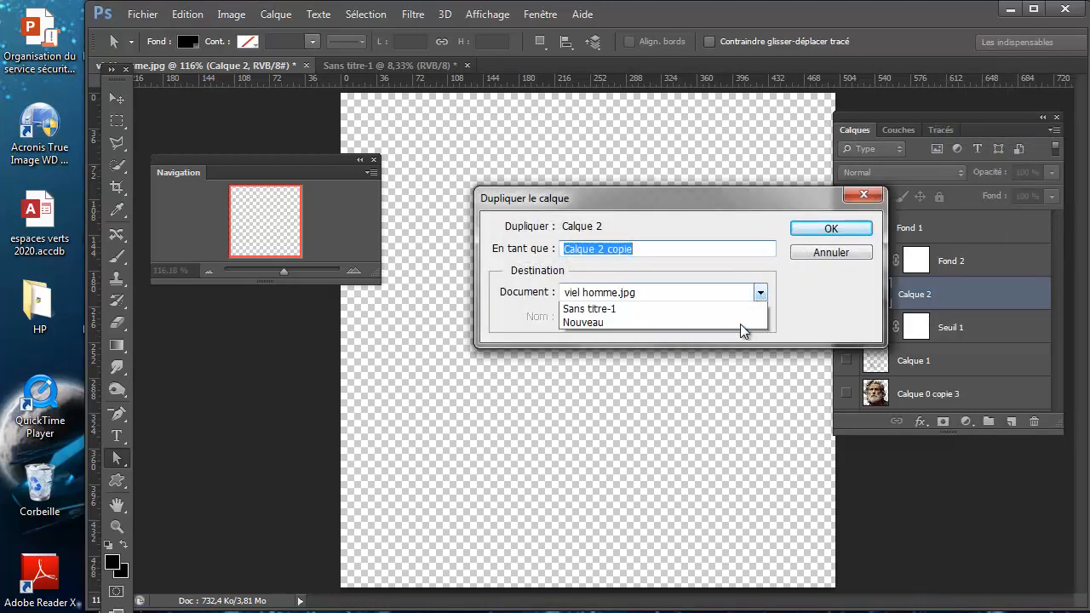
click(589, 324)
key(Return)
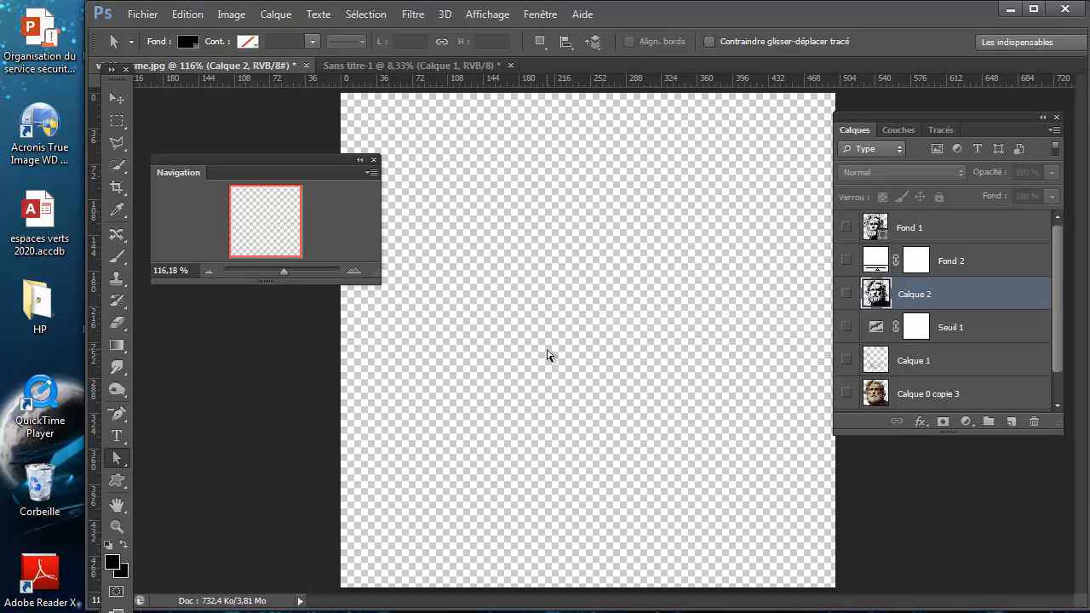
Make the copied portrait layer visible in Sans titre-1 and move it to the centre of the page
click(392, 67)
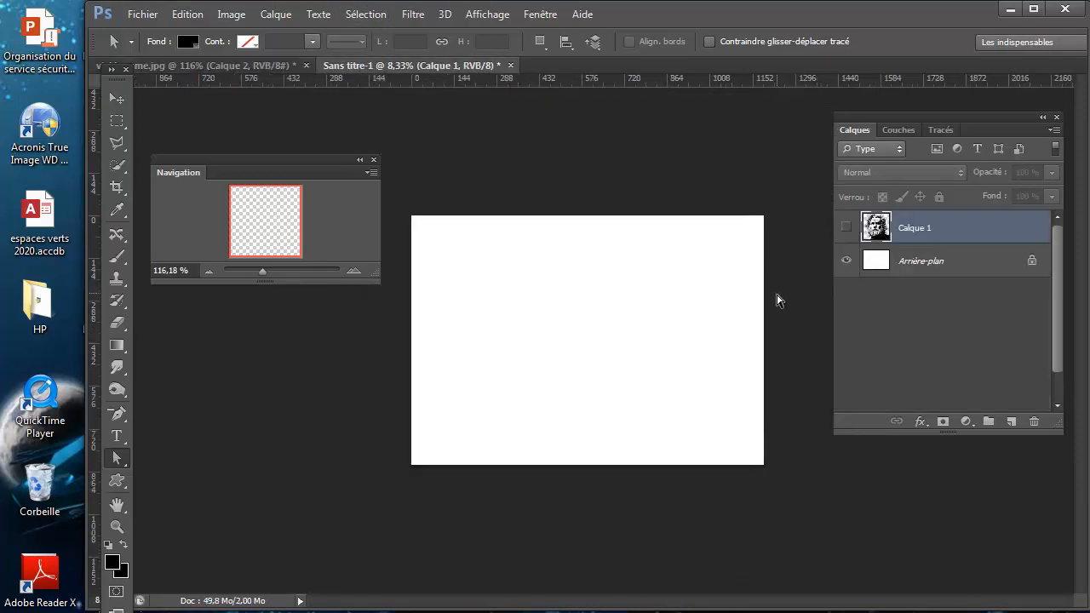
click(844, 228)
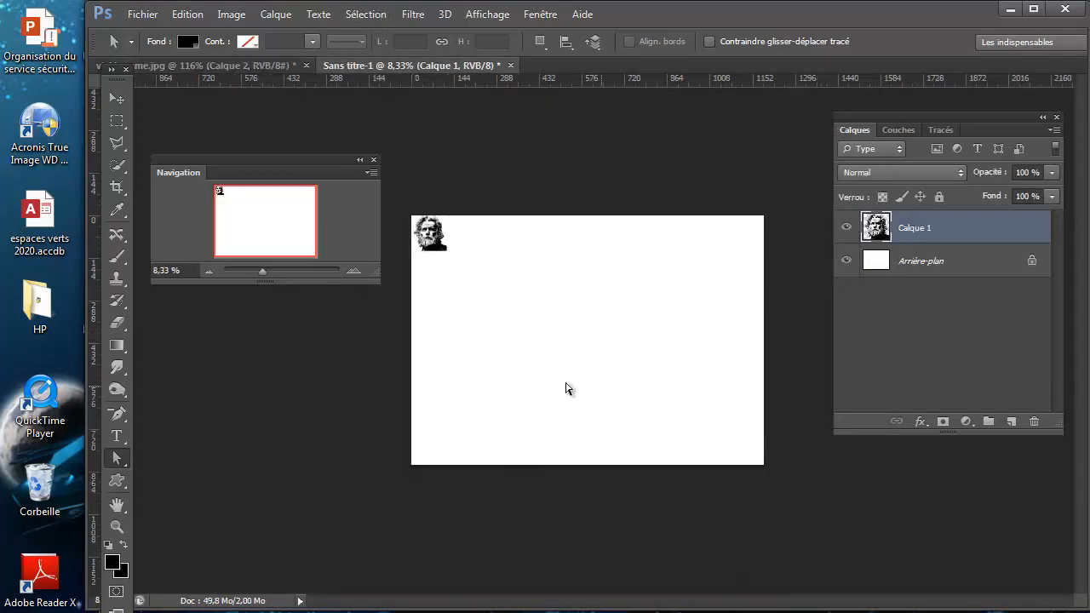
drag(429, 242, 518, 322)
click(111, 101)
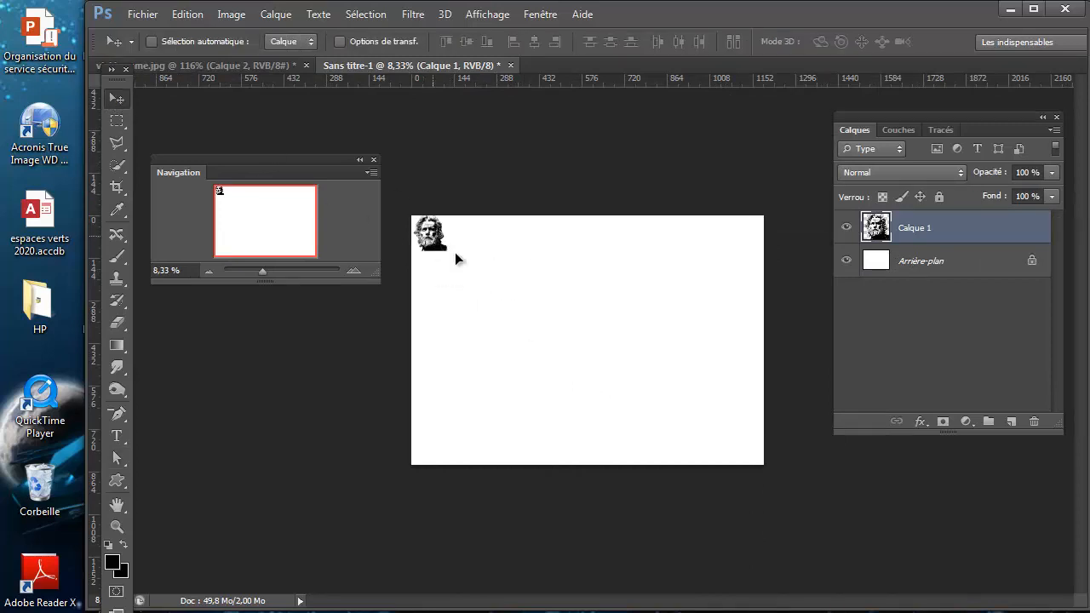
drag(424, 240, 579, 337)
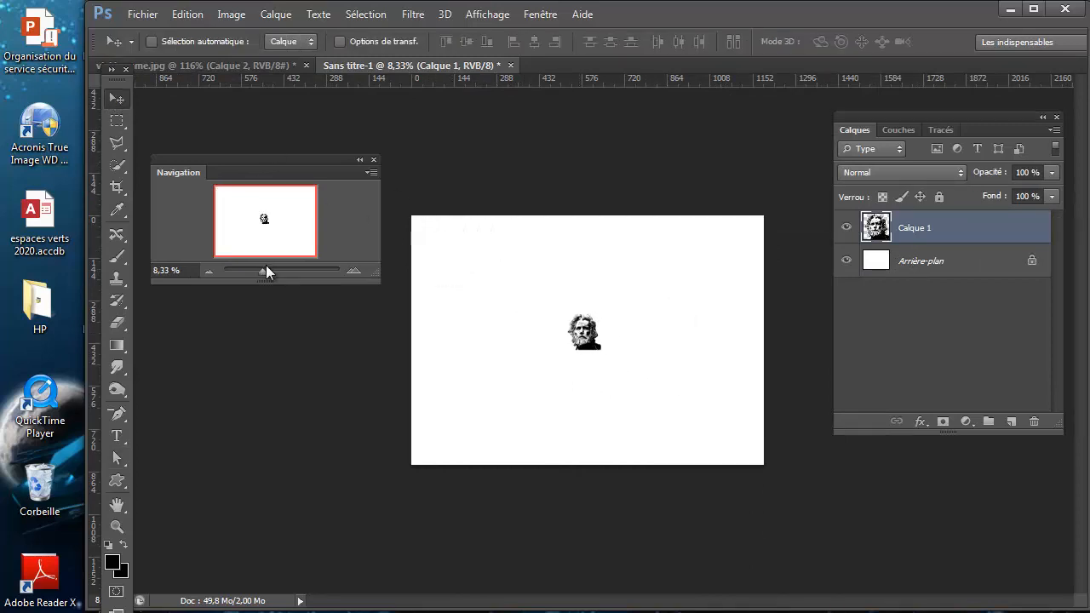
Select the black areas of the portrait on Calque 1 with Color Range
drag(260, 270, 272, 270)
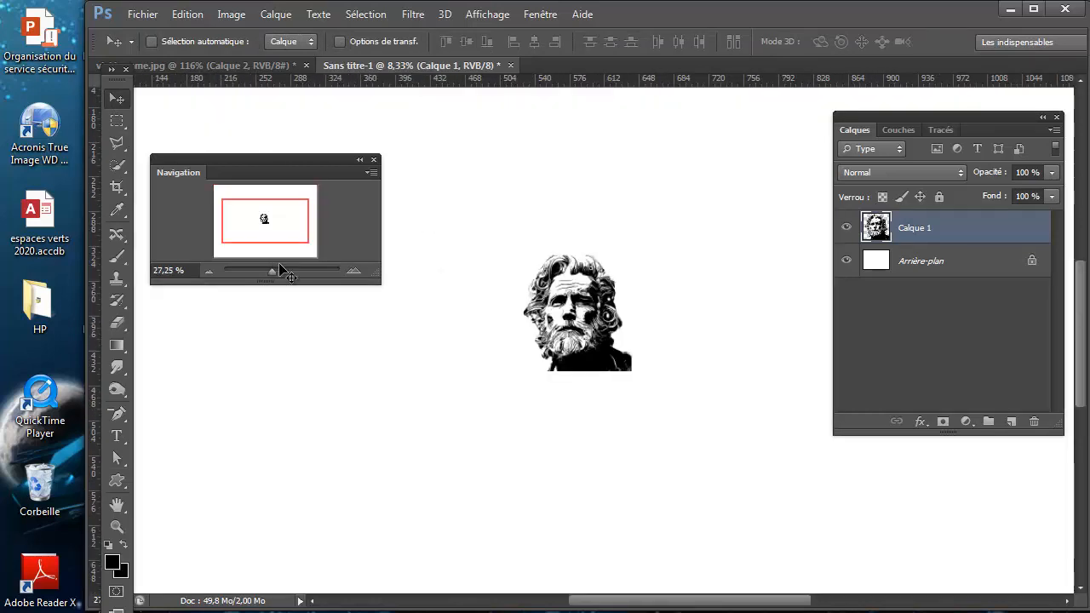
click(366, 14)
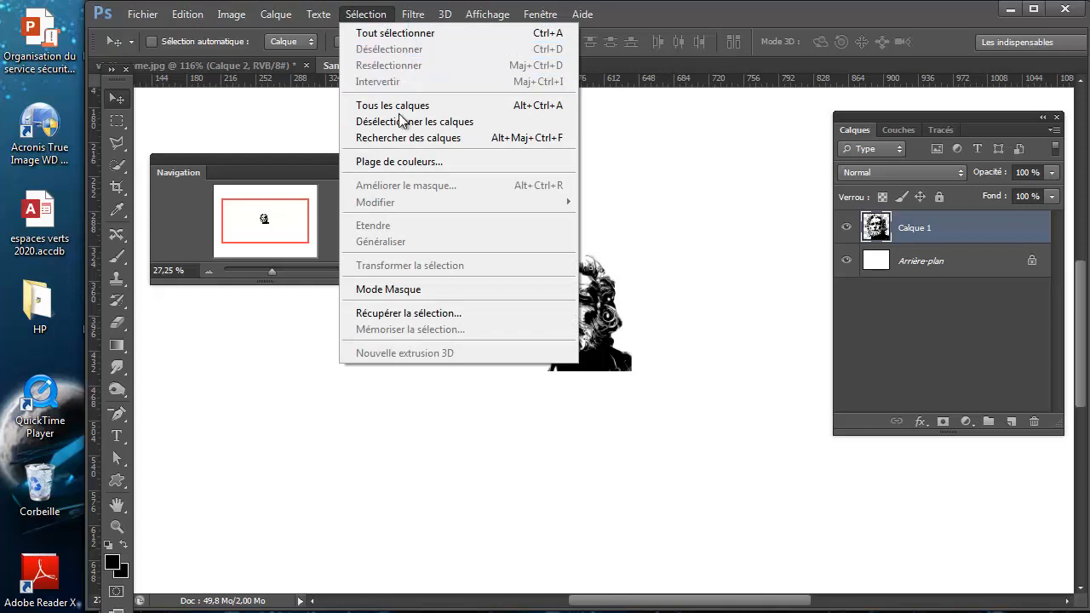
click(401, 163)
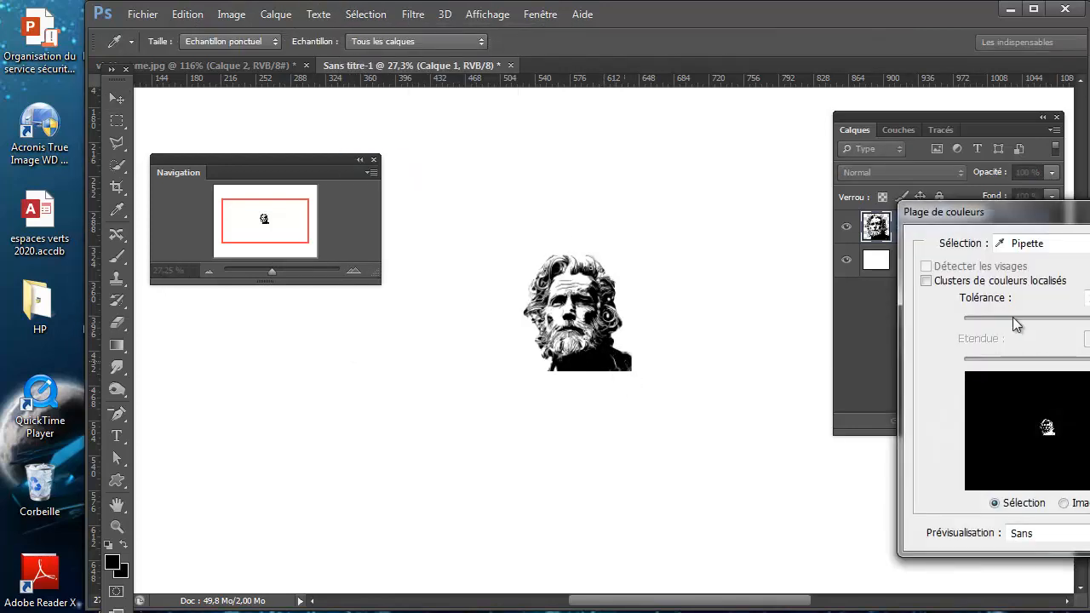
key(Return)
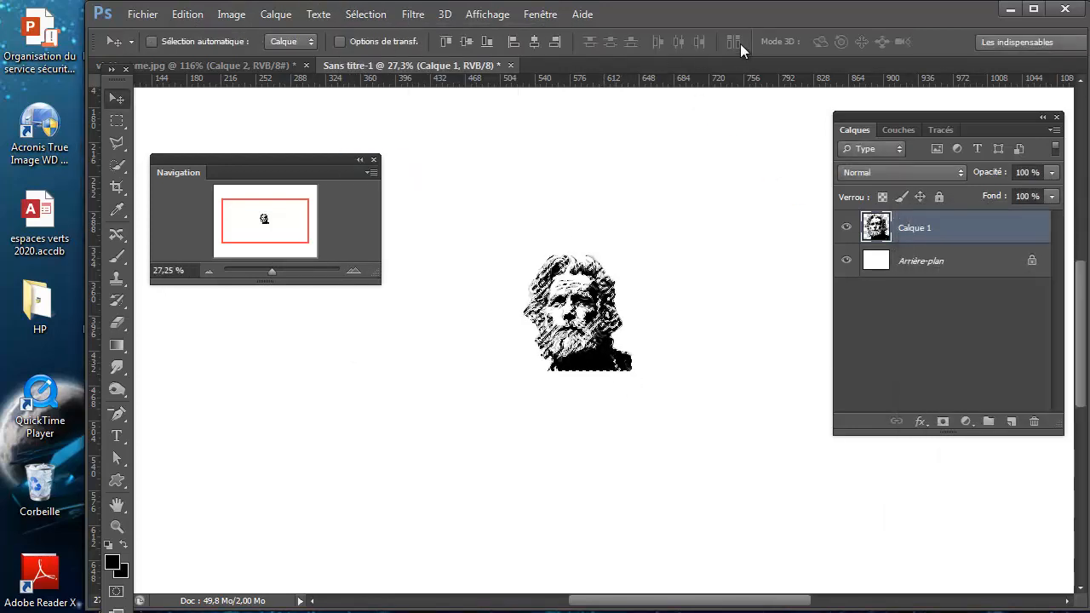
Convert the portrait selection into a work path with a tolerance of 1.5 pixels
click(117, 120)
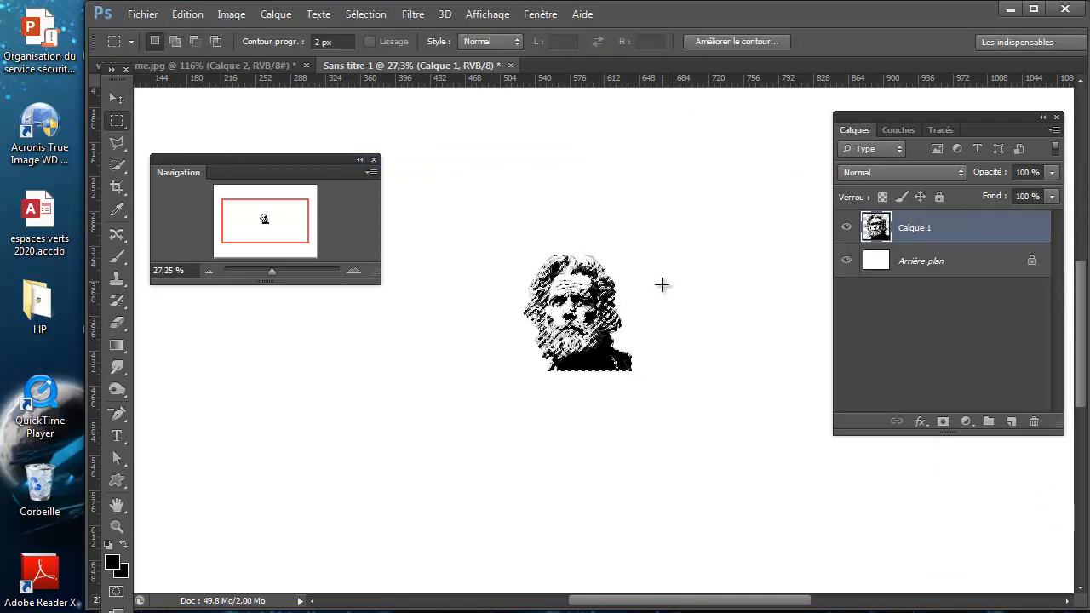
right_click(574, 269)
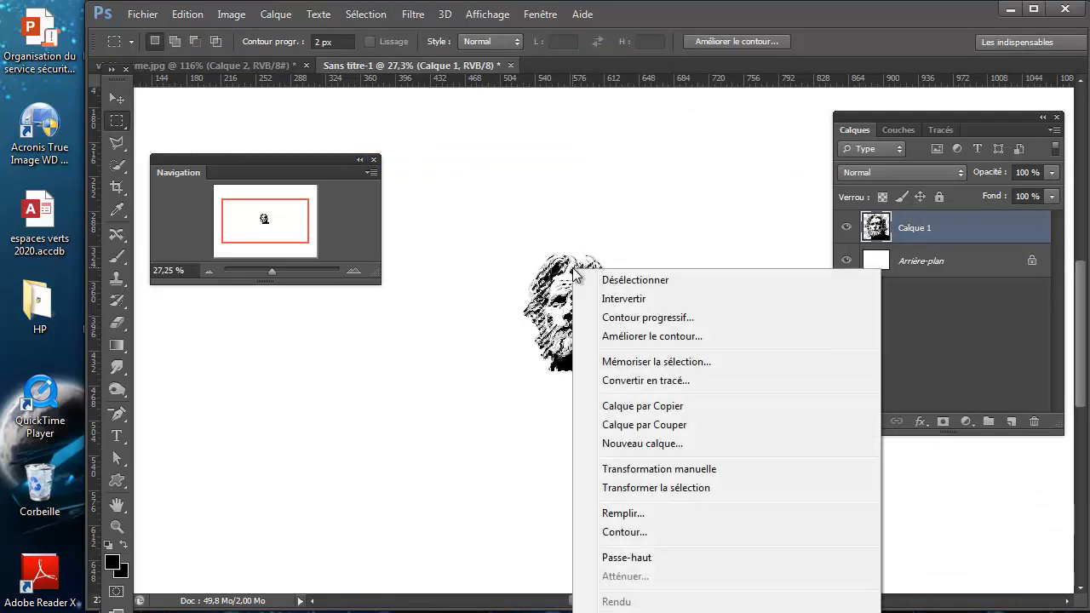
click(628, 381)
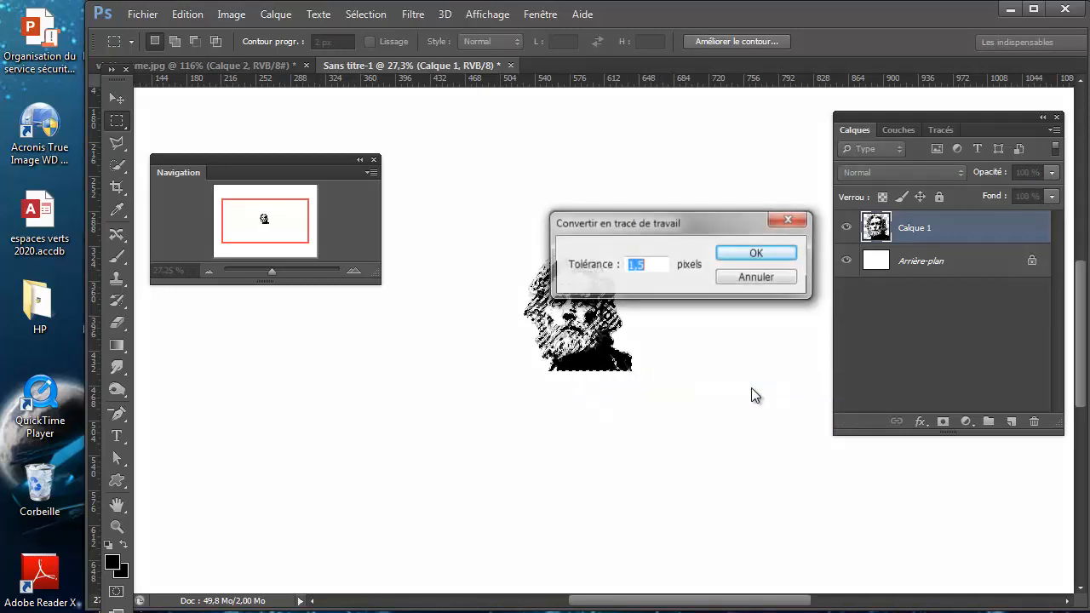
click(769, 253)
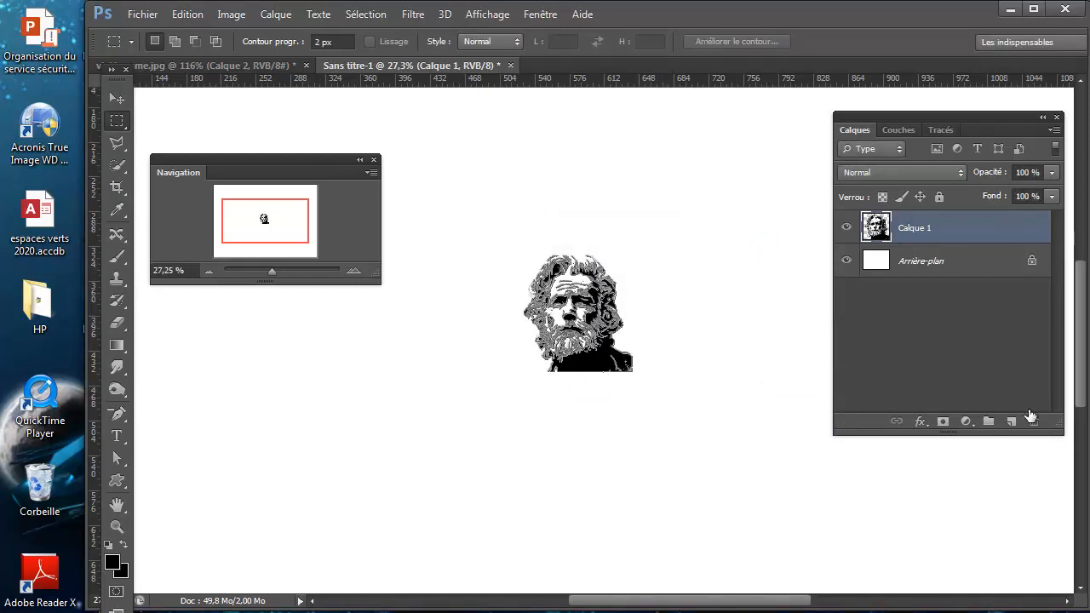
Add a solid colour fill layer from the portrait path in dark brown-red #320606
click(966, 421)
click(1041, 52)
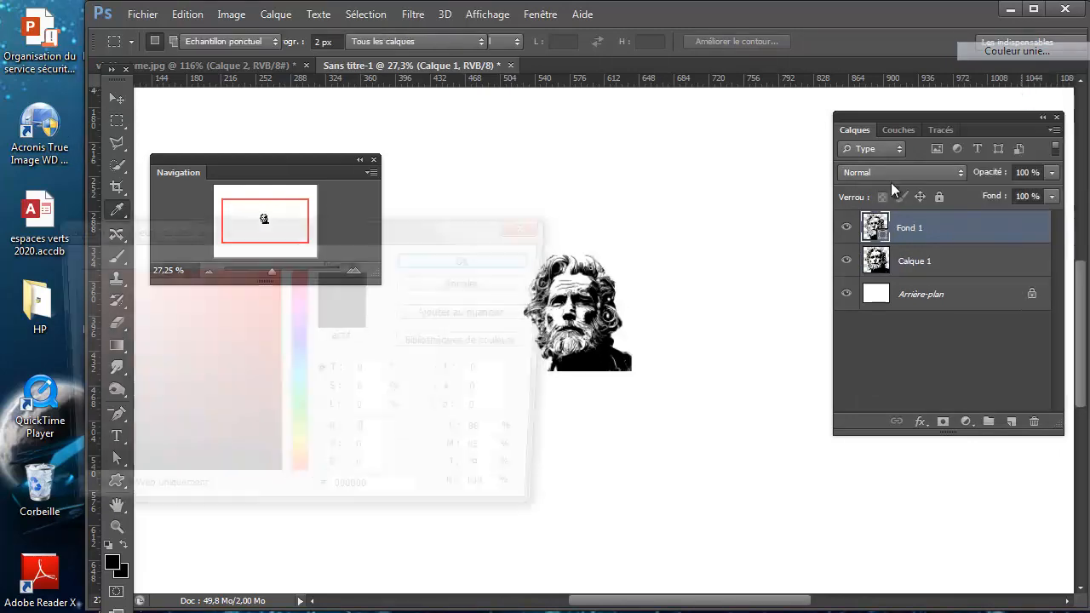
click(253, 443)
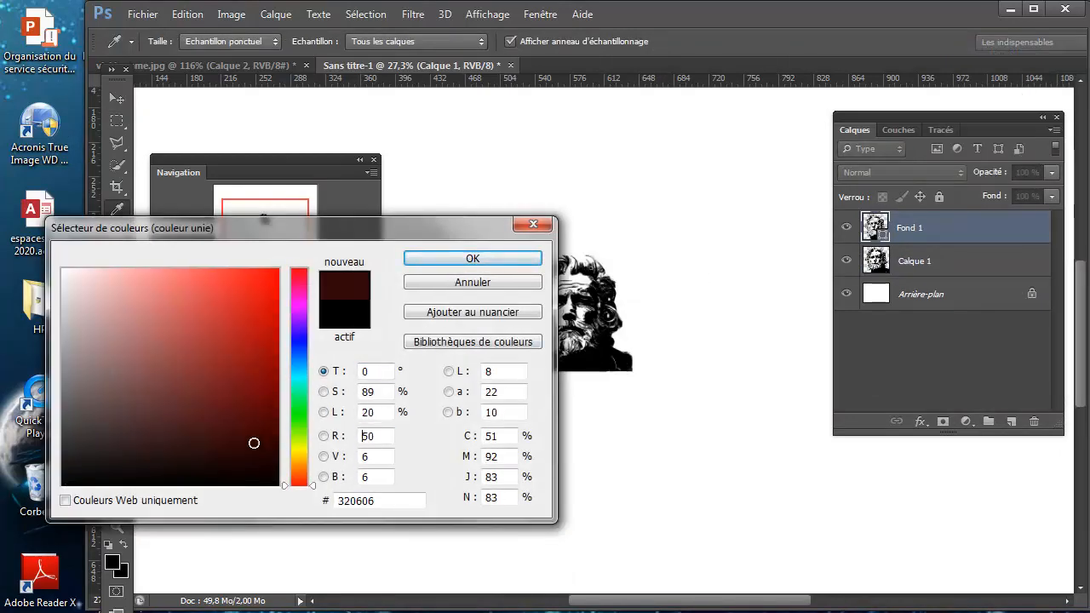
click(487, 267)
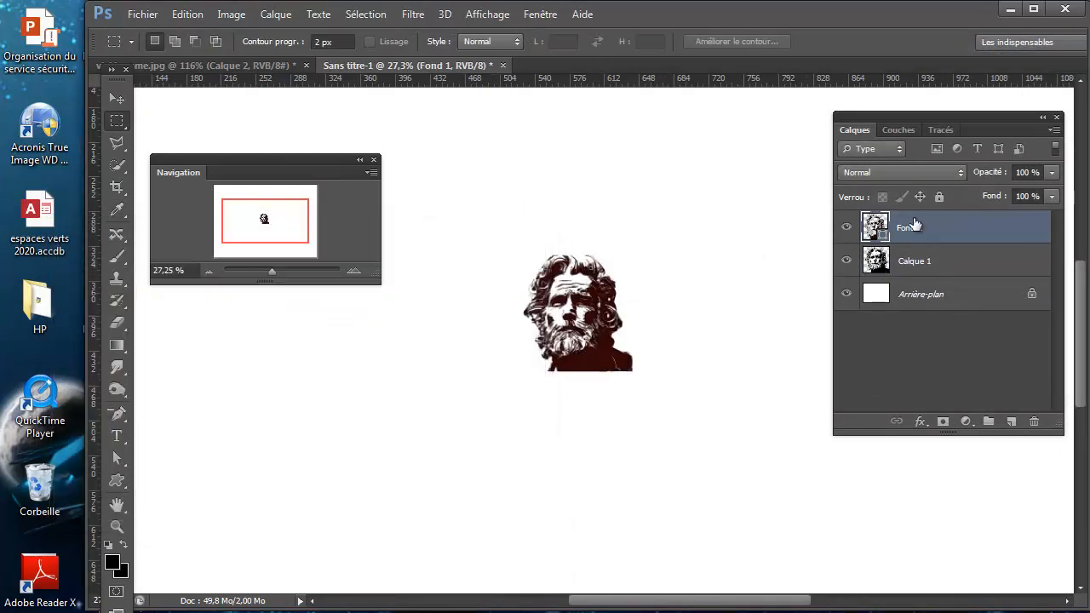
Hide Calque 1 and scale the Fond 1 portrait shape up to about 662% width and 585% height
click(845, 261)
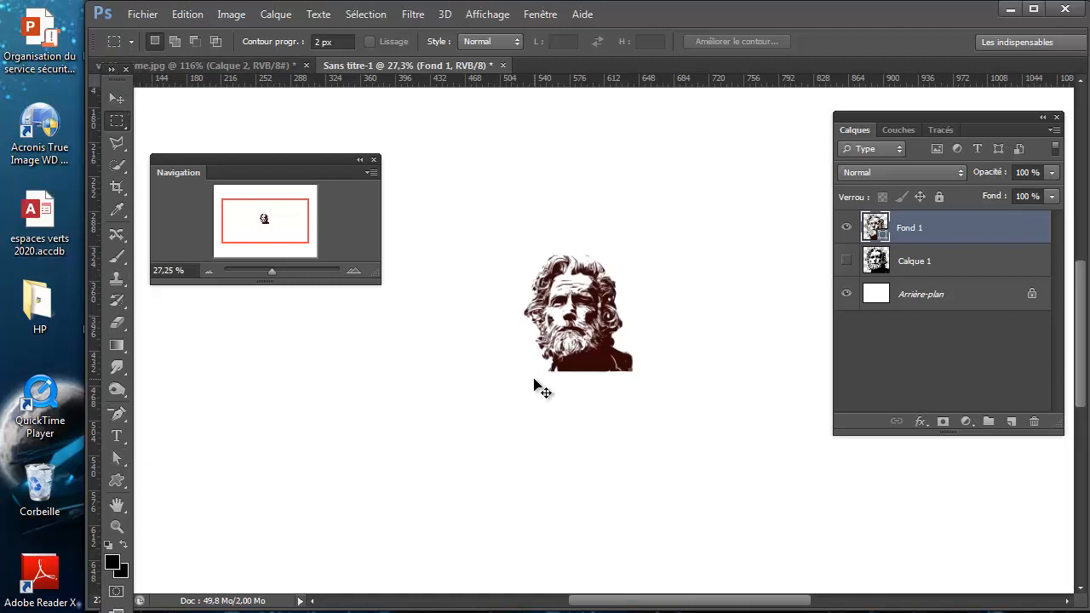
key(ctrl+t)
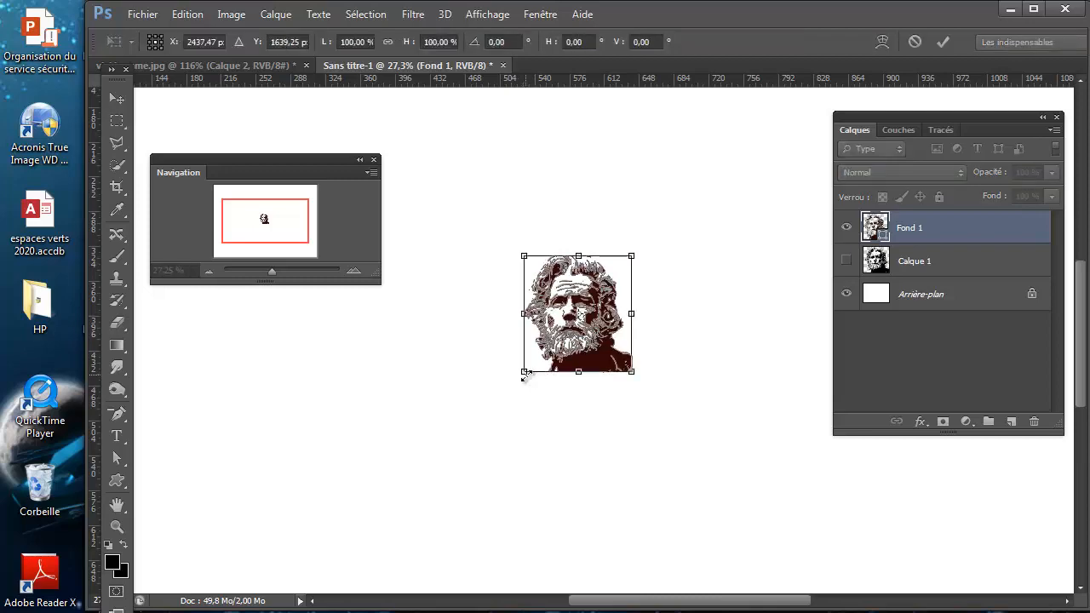
drag(522, 373, 285, 555)
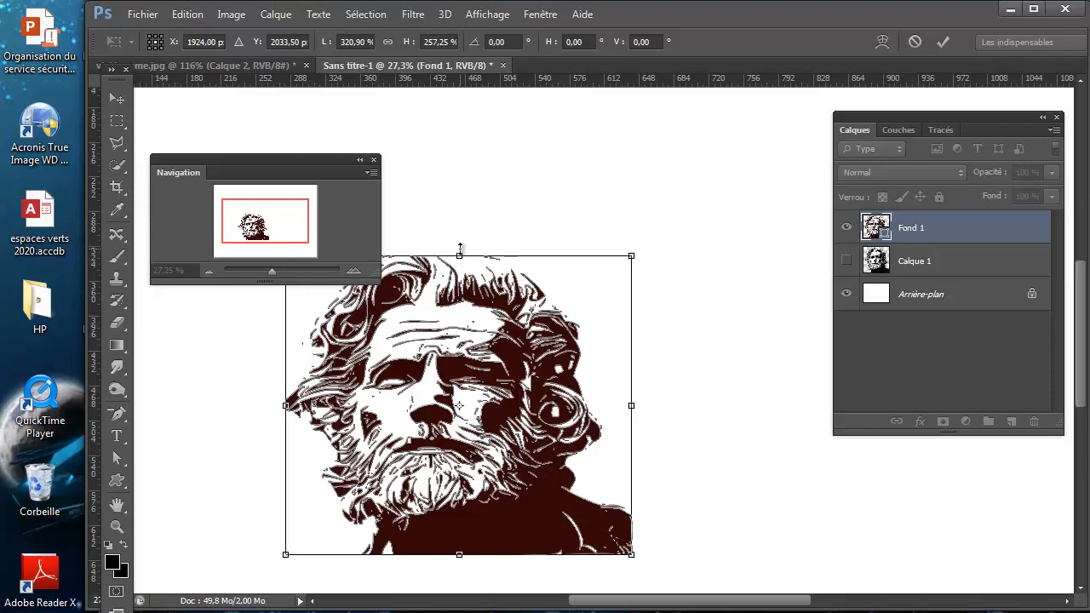
drag(459, 253, 460, 225)
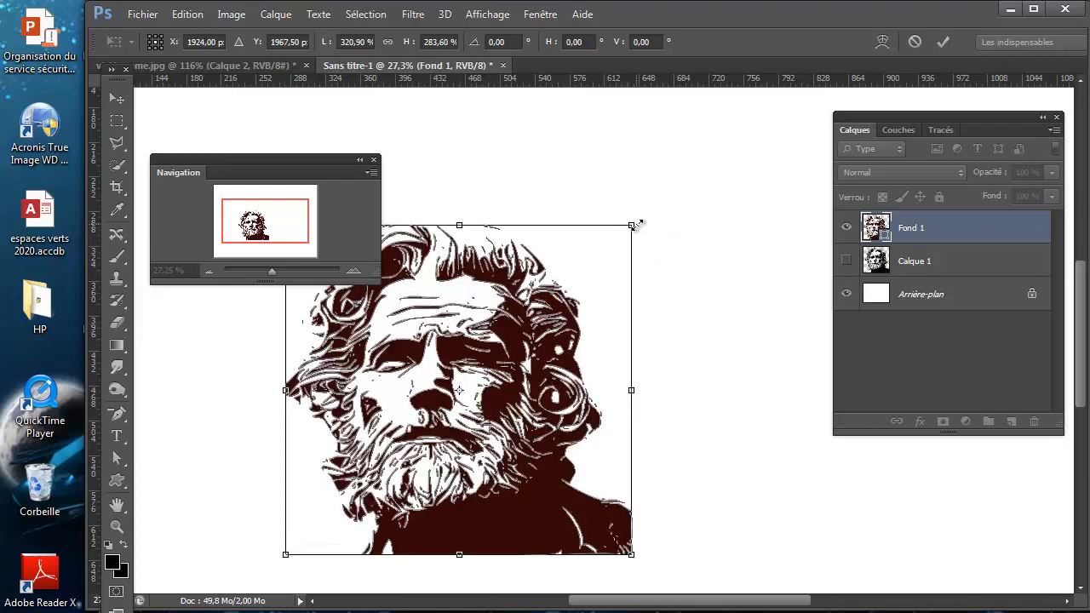
drag(631, 225, 774, 80)
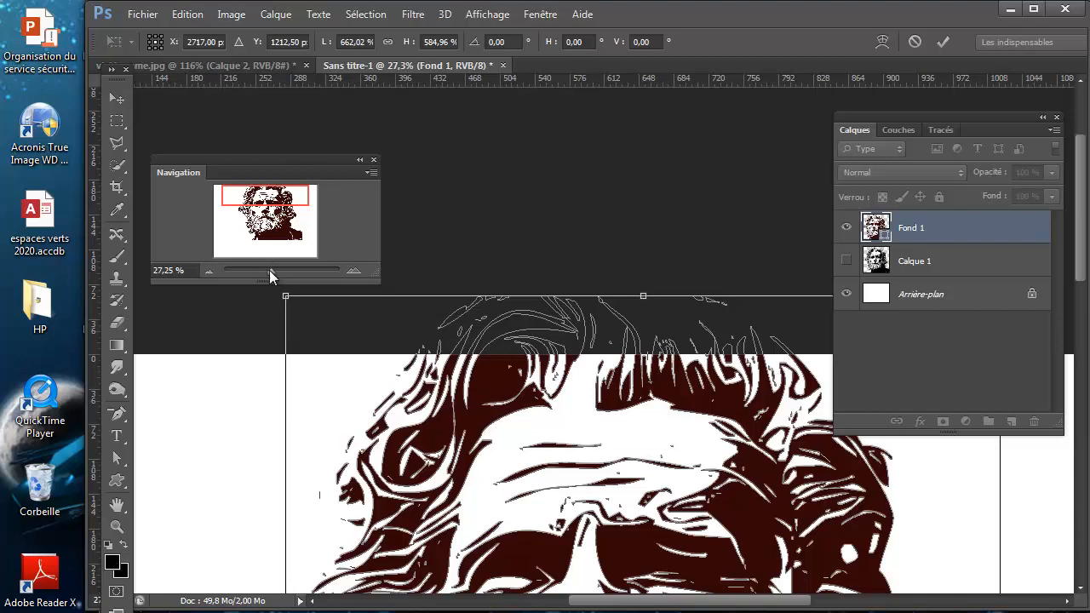
click(939, 42)
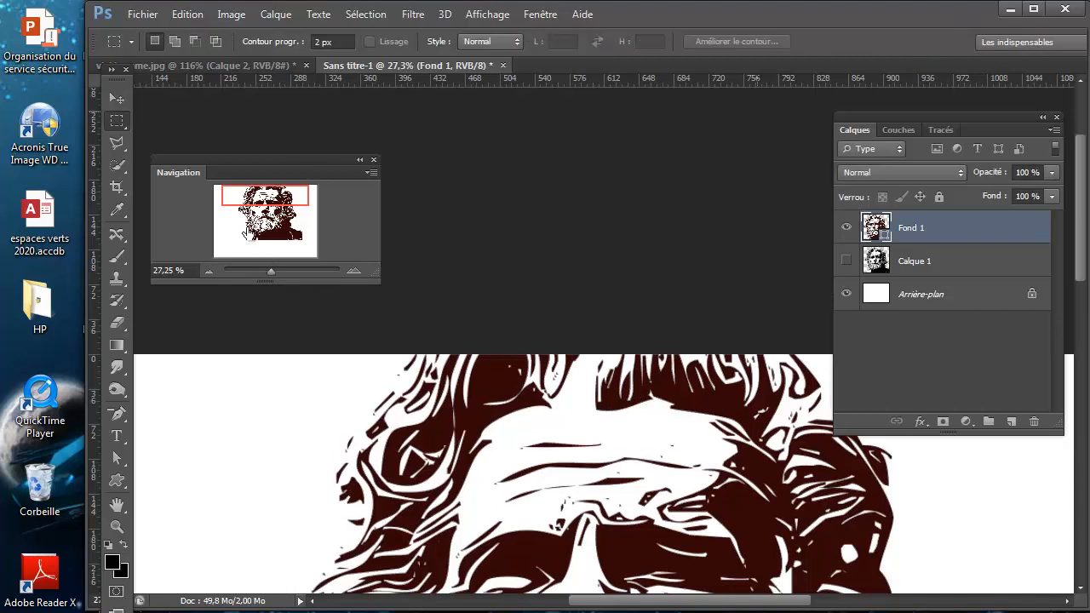
Move the enlarged portrait shape down so the whole head fits on the page, with its shoulders at the lower page edge
drag(266, 274, 264, 274)
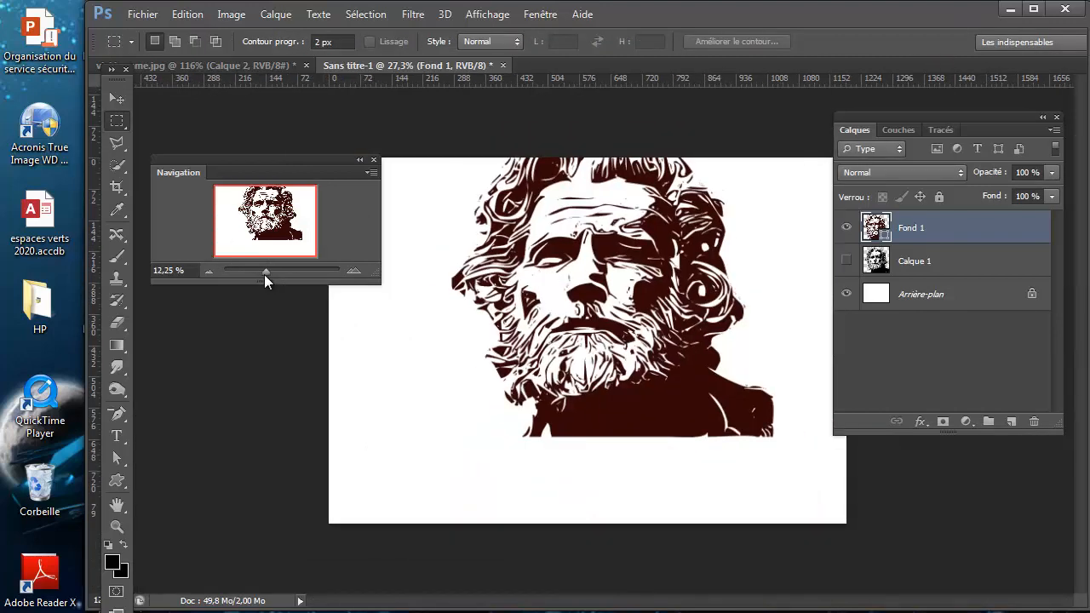
click(116, 99)
drag(606, 317, 584, 395)
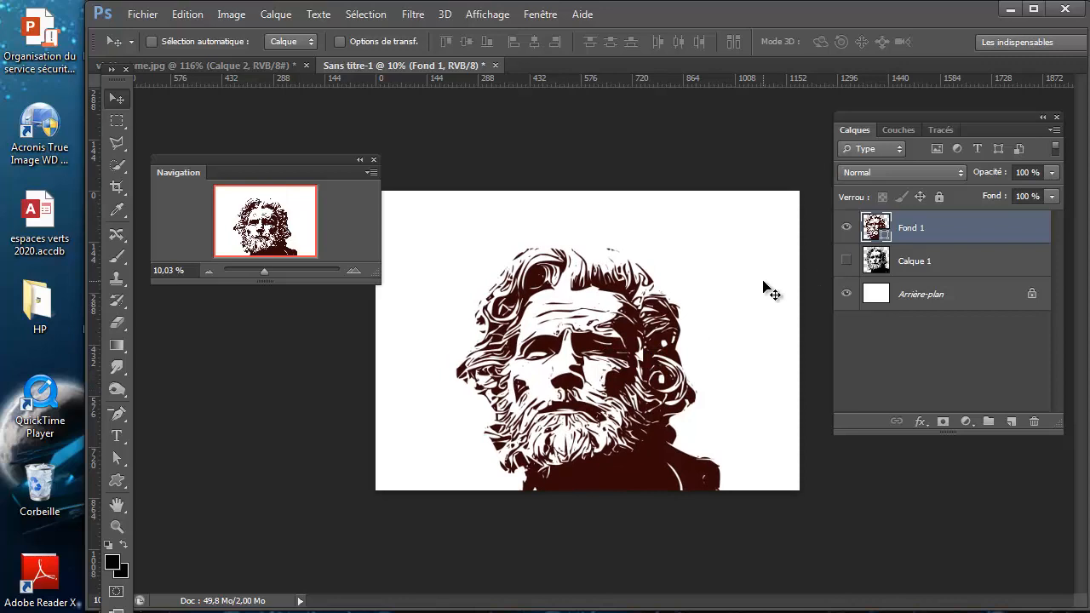